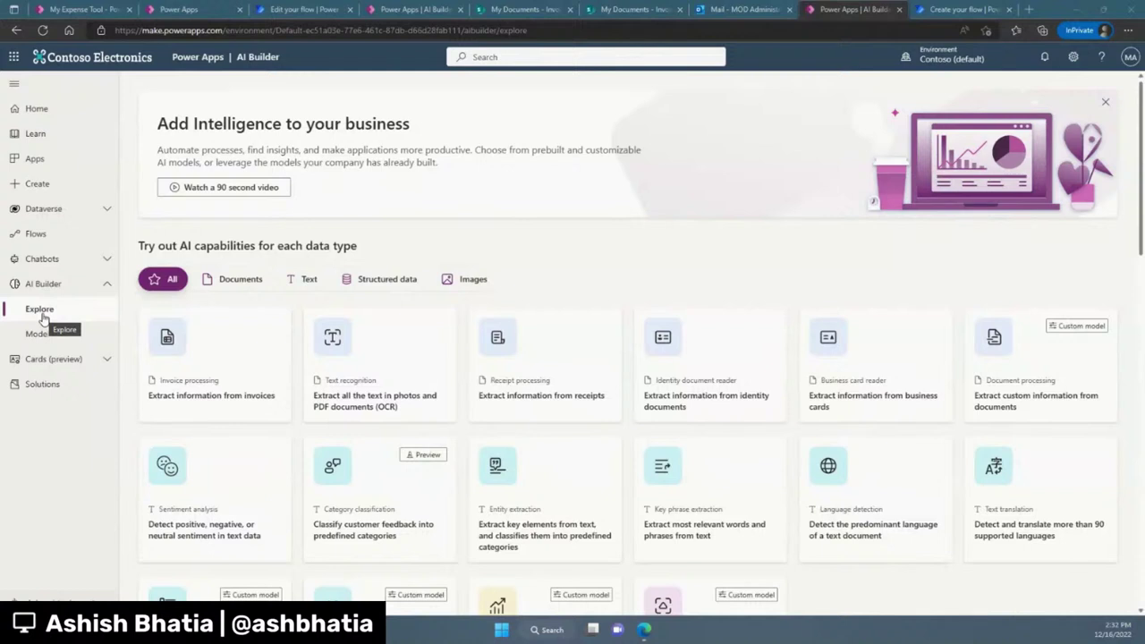
- Look over the list of AI Builder models and the catalogue of AI capabilities on the Explore page
left_click(34, 334)
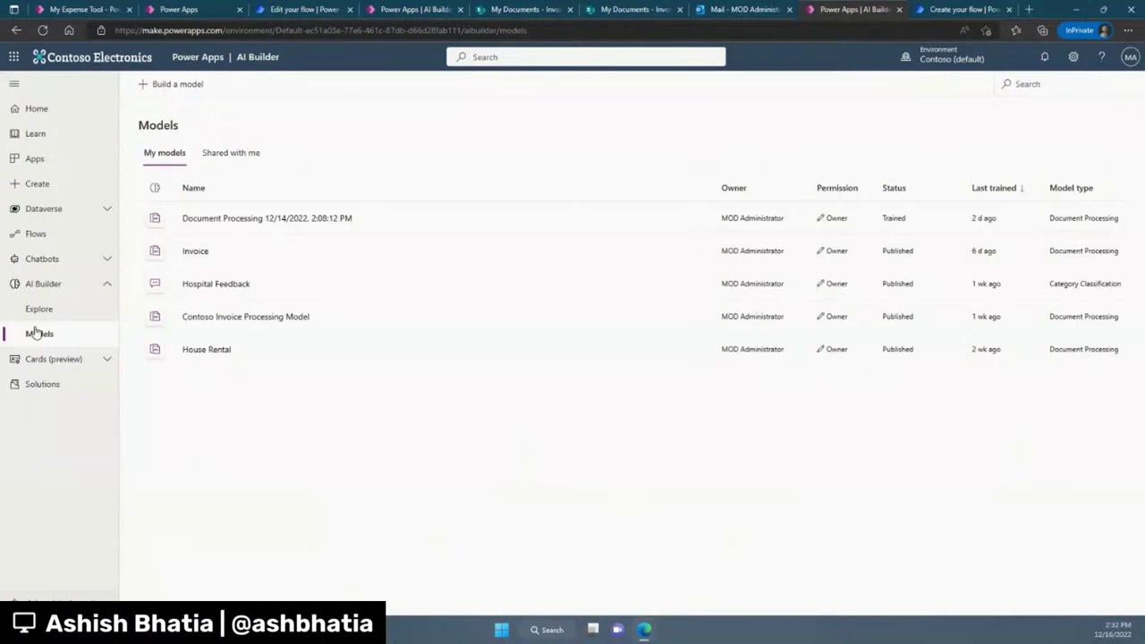
left_click(38, 315)
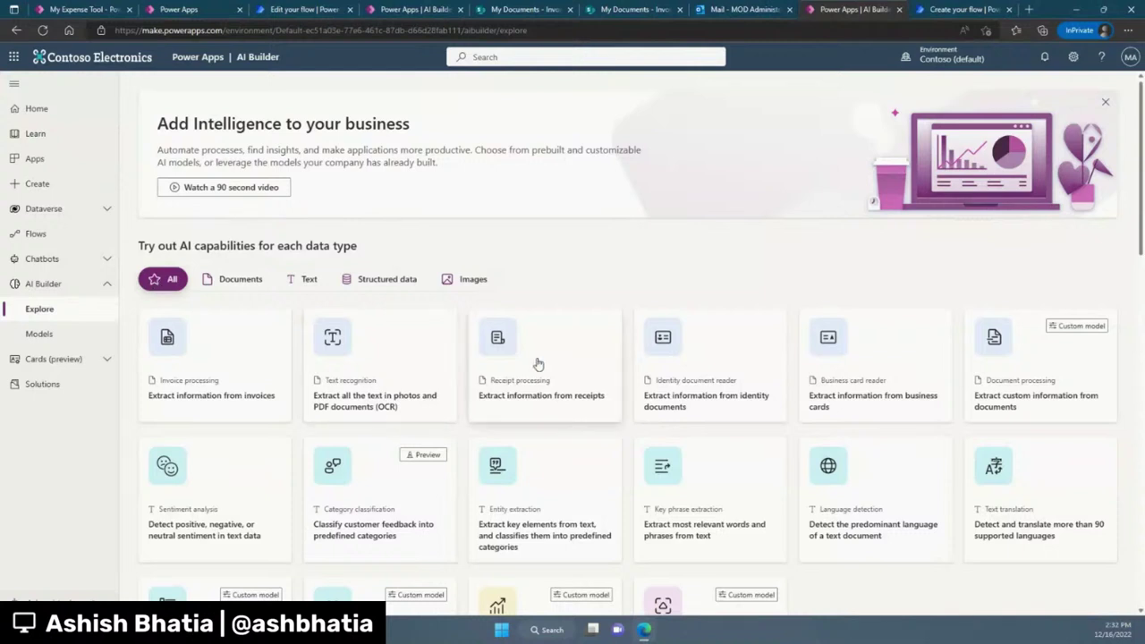
scroll(537, 364, "down", 2)
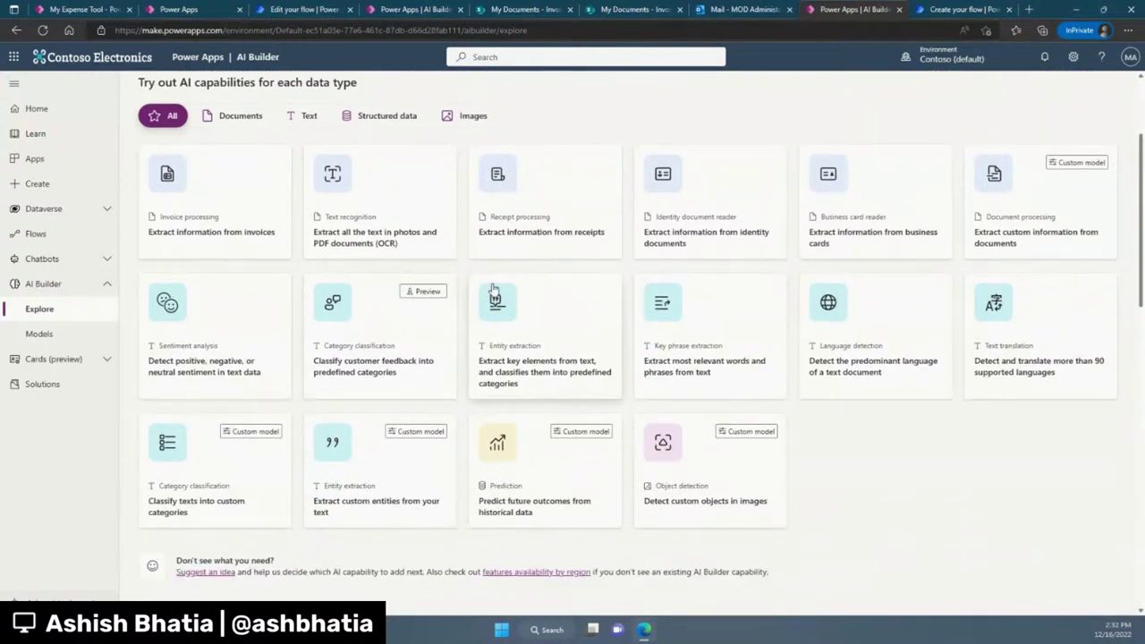
scroll(357, 378, "up", 1)
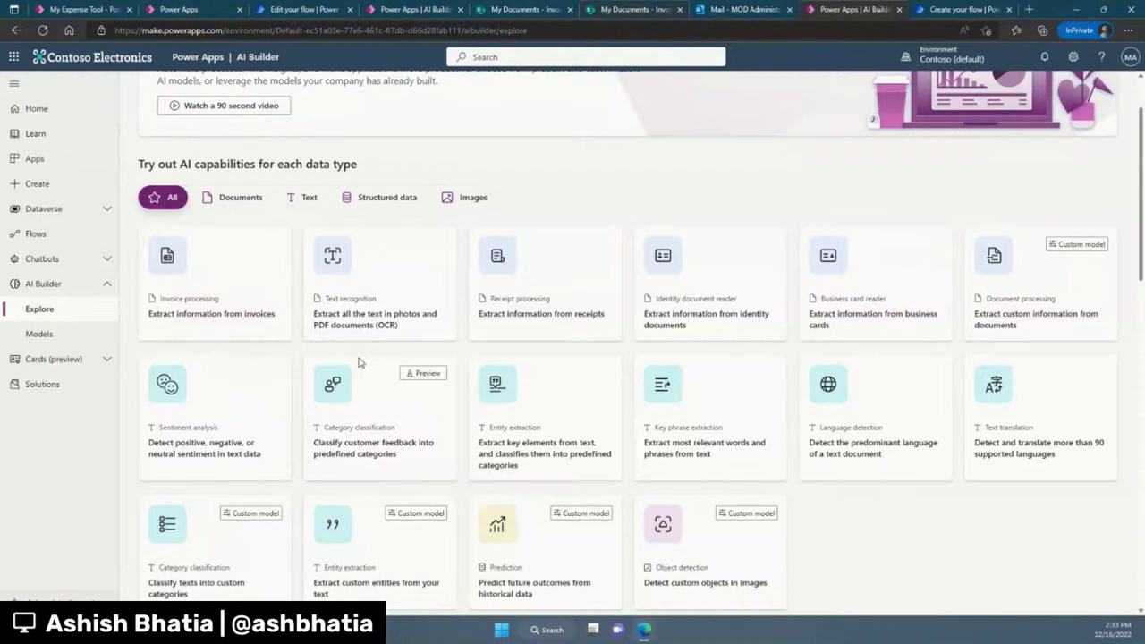
- Analyze the sentiment of the text "Over 80% of adults don't meet US strength guidelines. Don't forget these muscles" and close the model
left_click(240, 401)
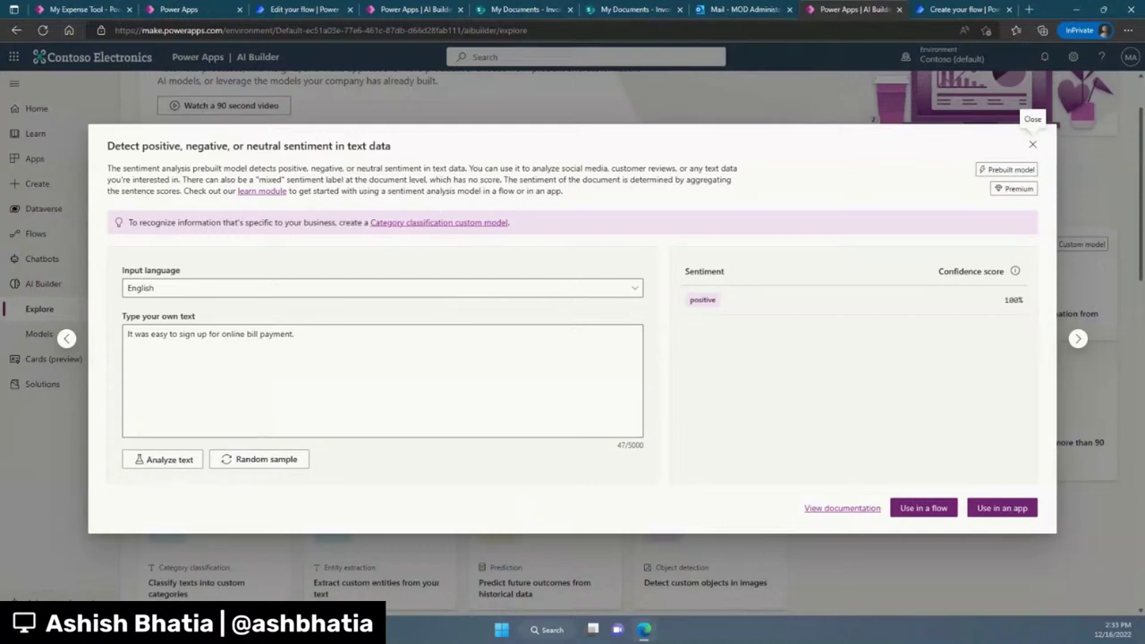
left_click(276, 351)
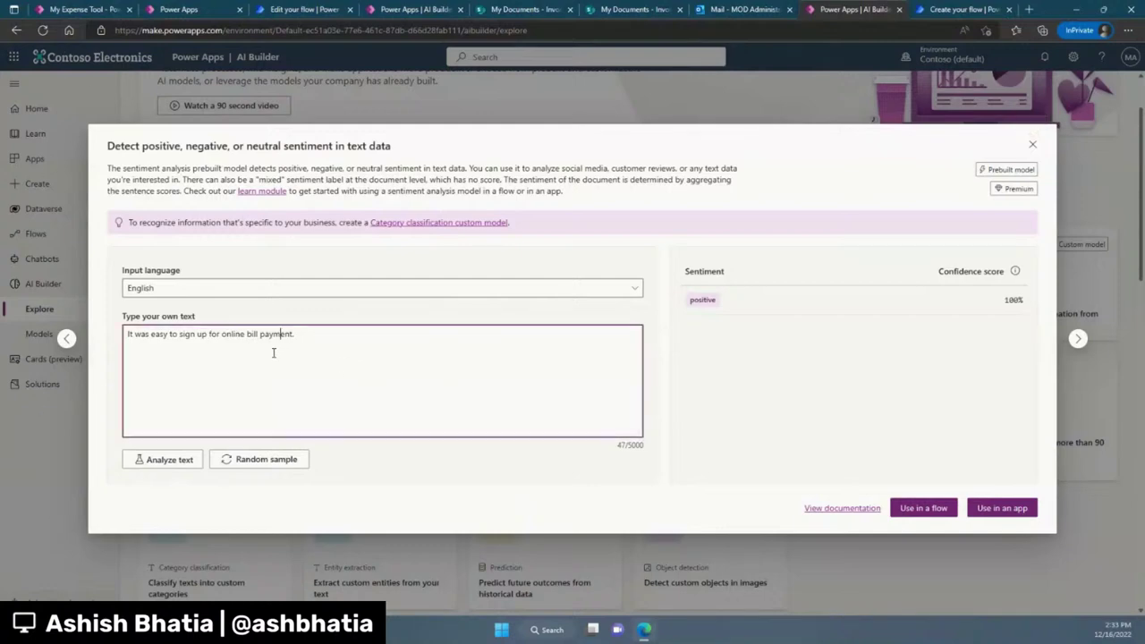
left_click_drag(321, 333, 97, 338)
type("Over 80% of adults don't meet US strength guidelines. Don't forget these muscles")
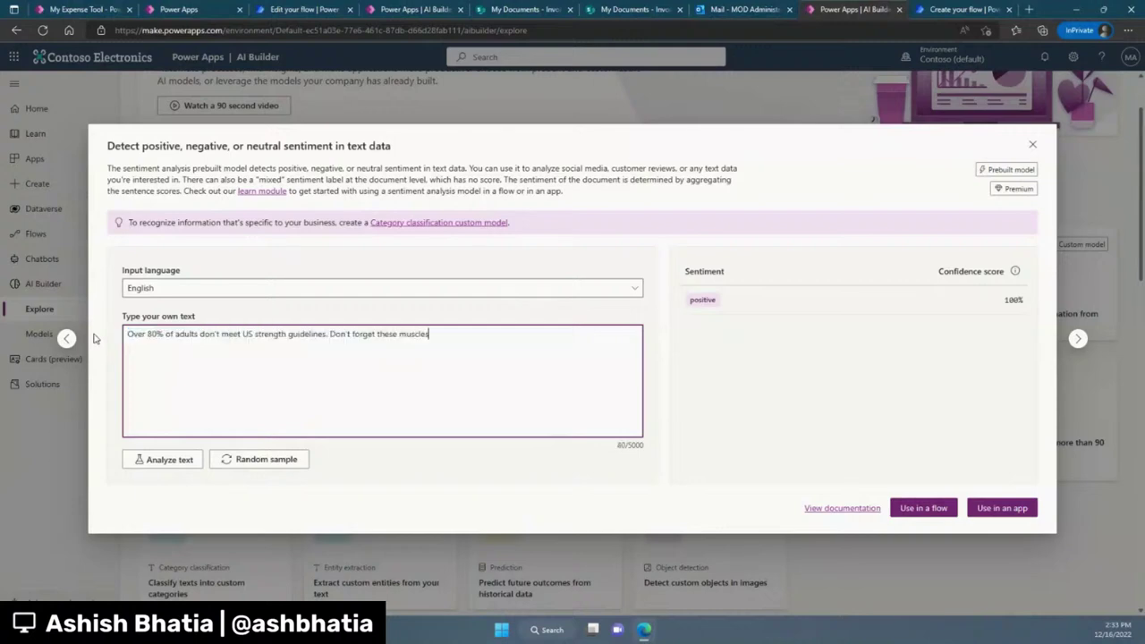
left_click(157, 465)
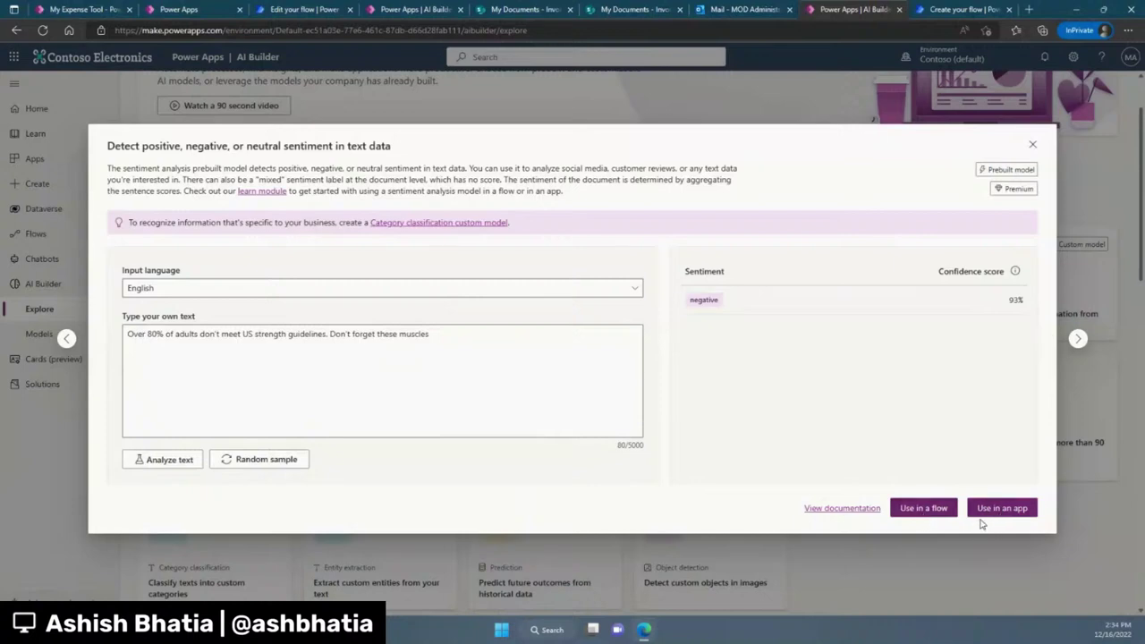
left_click(1033, 144)
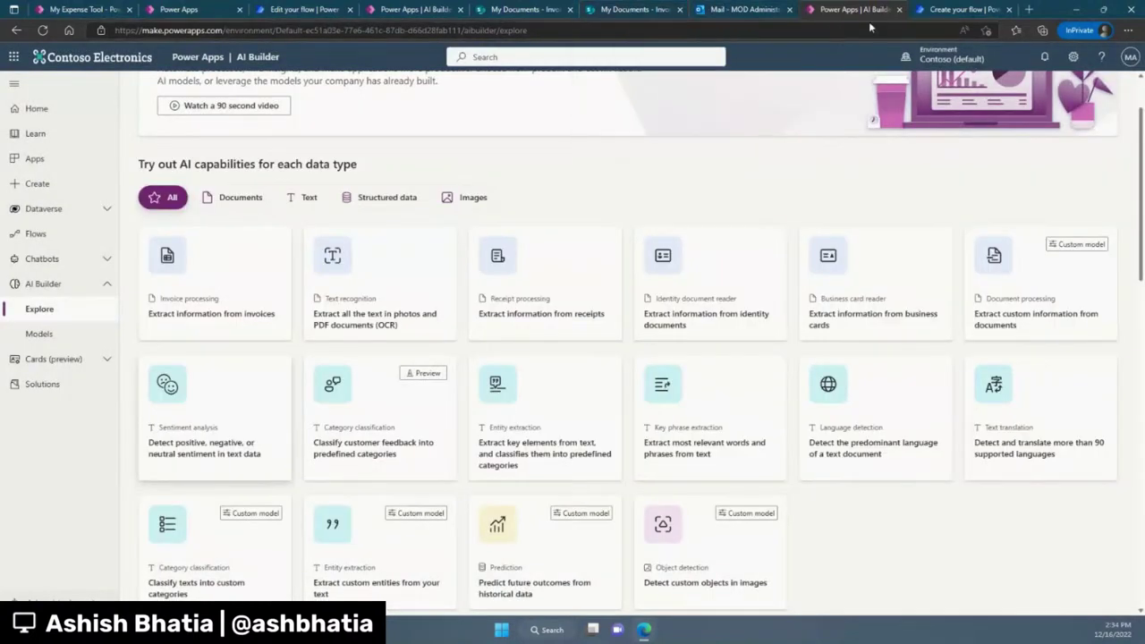
- View the SharePoint Invoices folder and Invoices list, and return to the AI Builder capabilities page
left_click(656, 11)
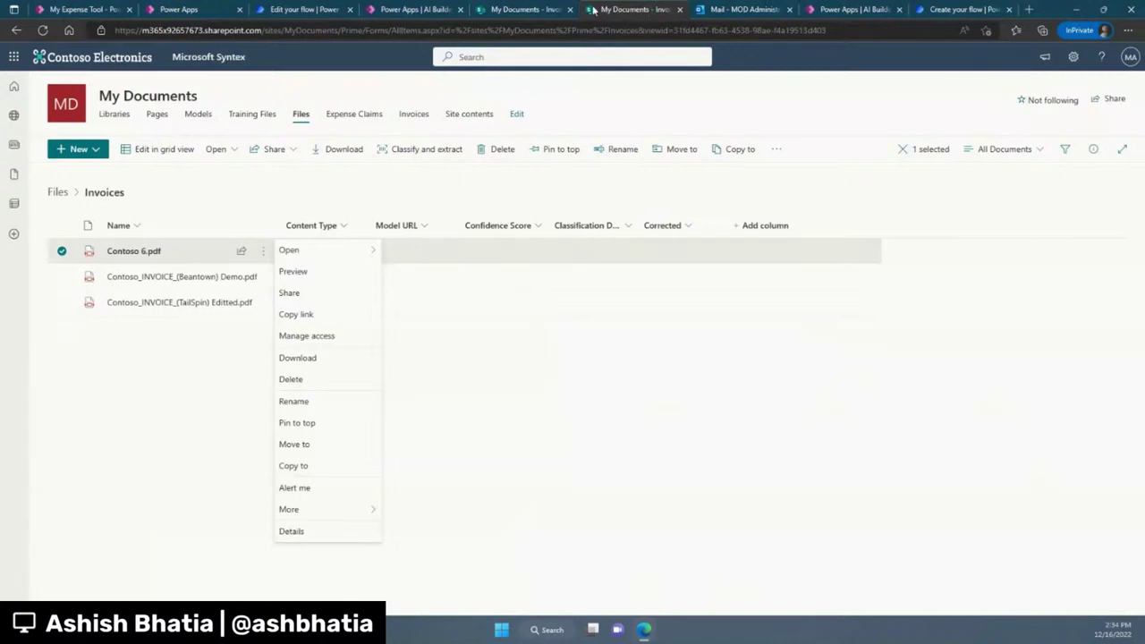
left_click(546, 11)
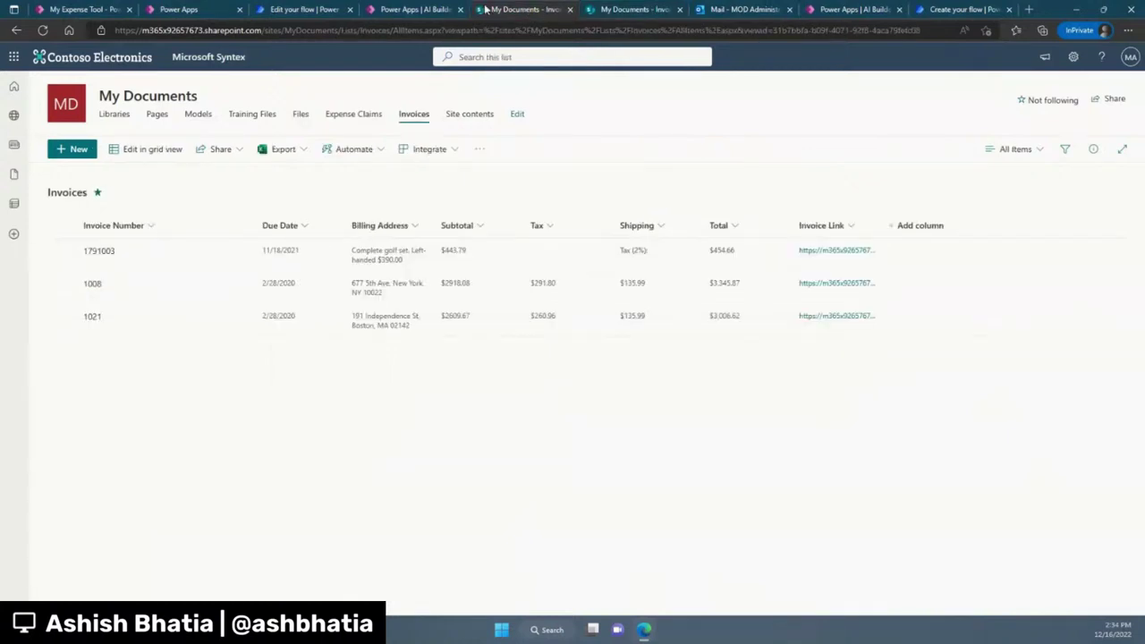
left_click(846, 10)
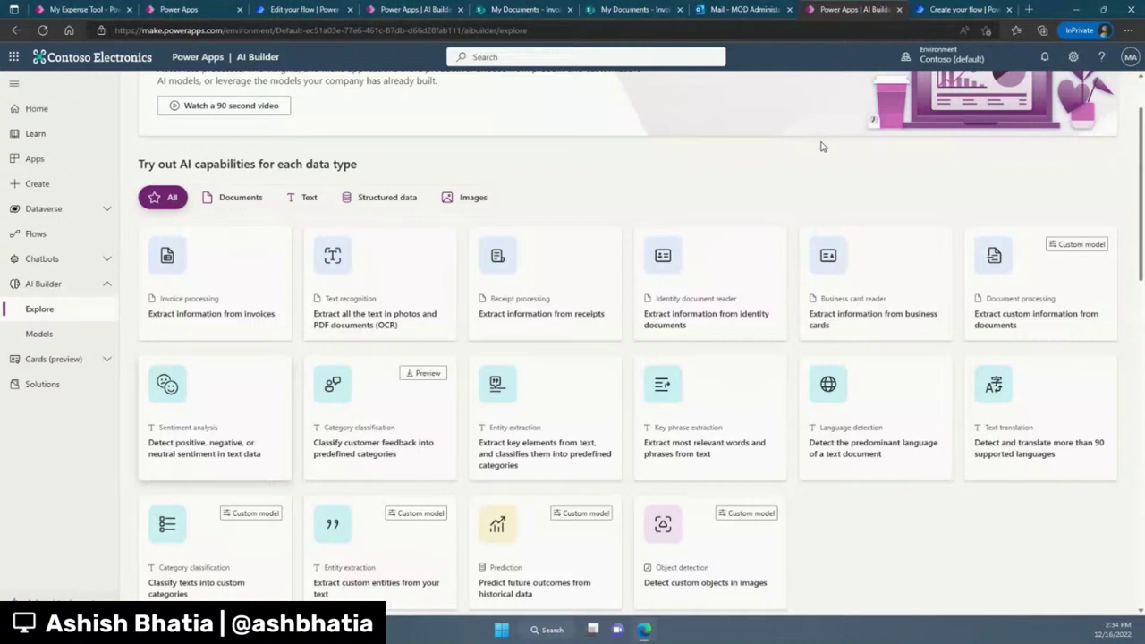
scroll(817, 143, "down", 1)
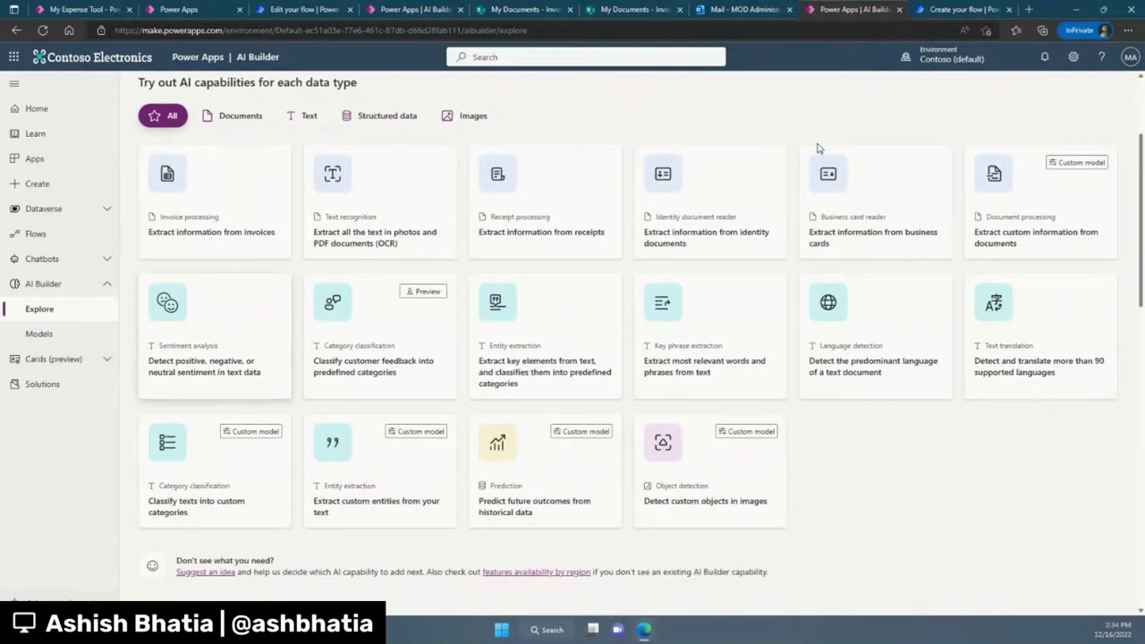
scroll(816, 149, "up", 1)
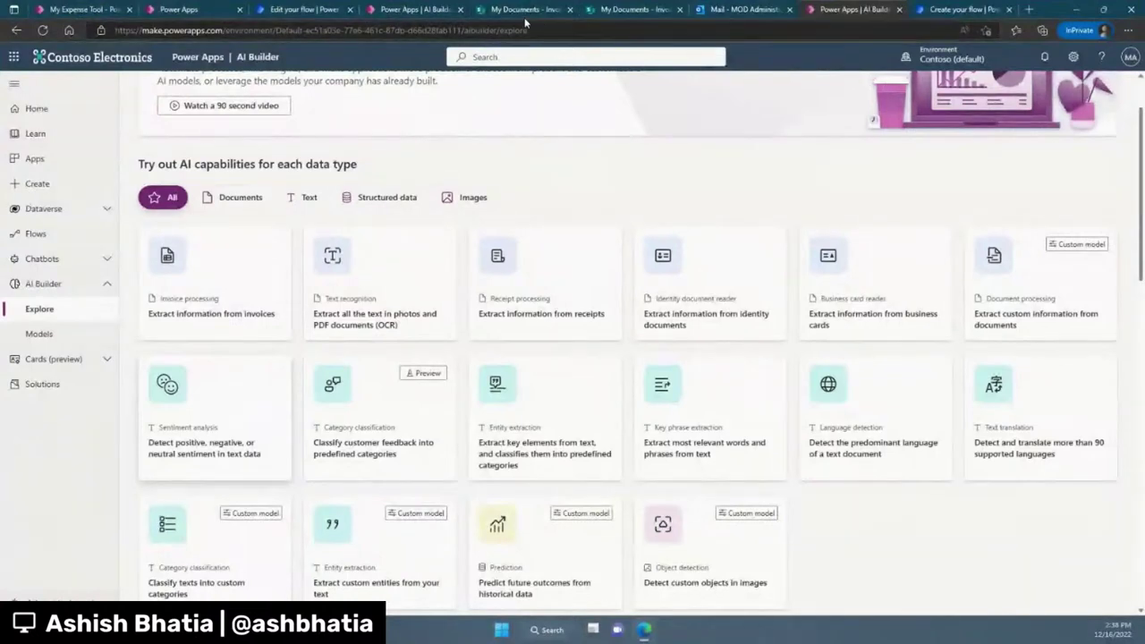
- Switch to the Contoso Invoice Processing Model editor and open the Contoso collection's document list
left_click(416, 11)
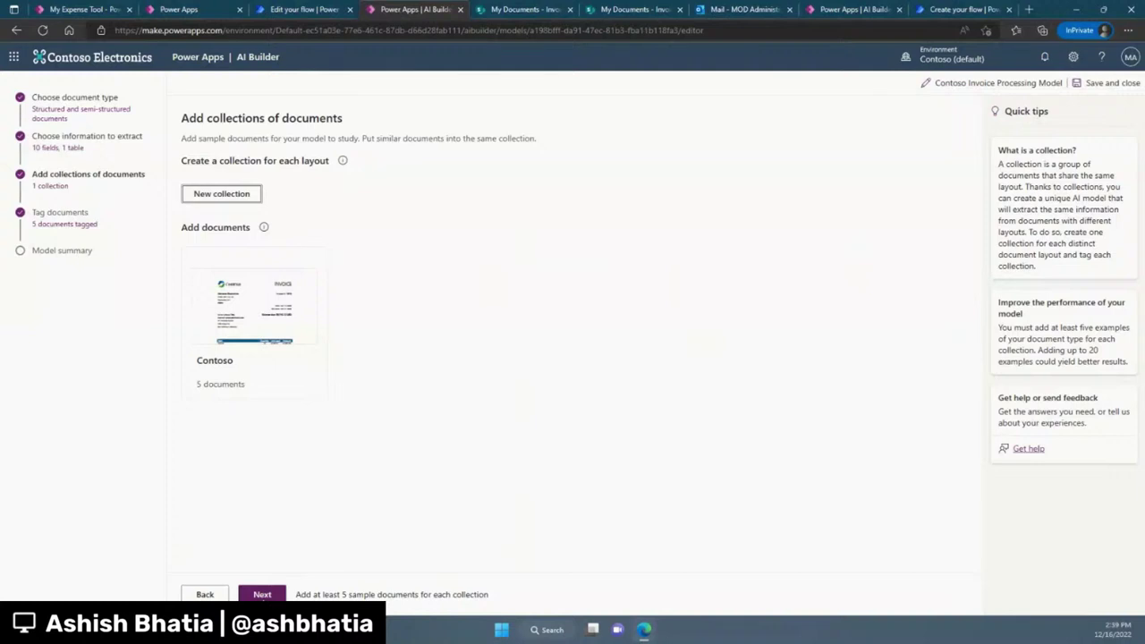
left_click(262, 595)
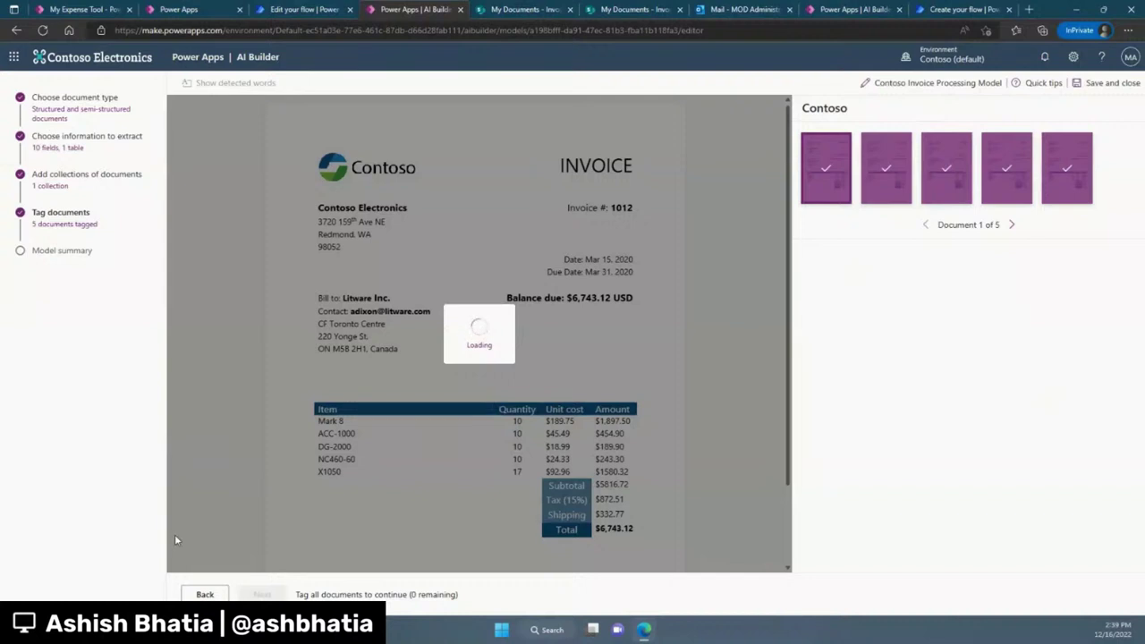
left_click(205, 594)
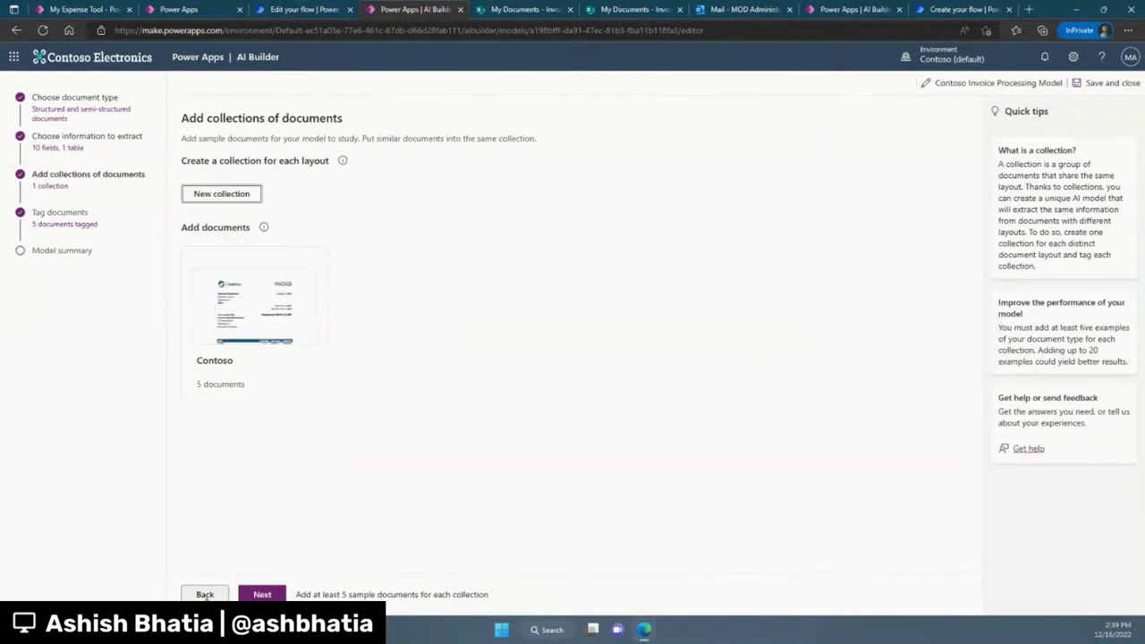
left_click(247, 358)
left_click(254, 337)
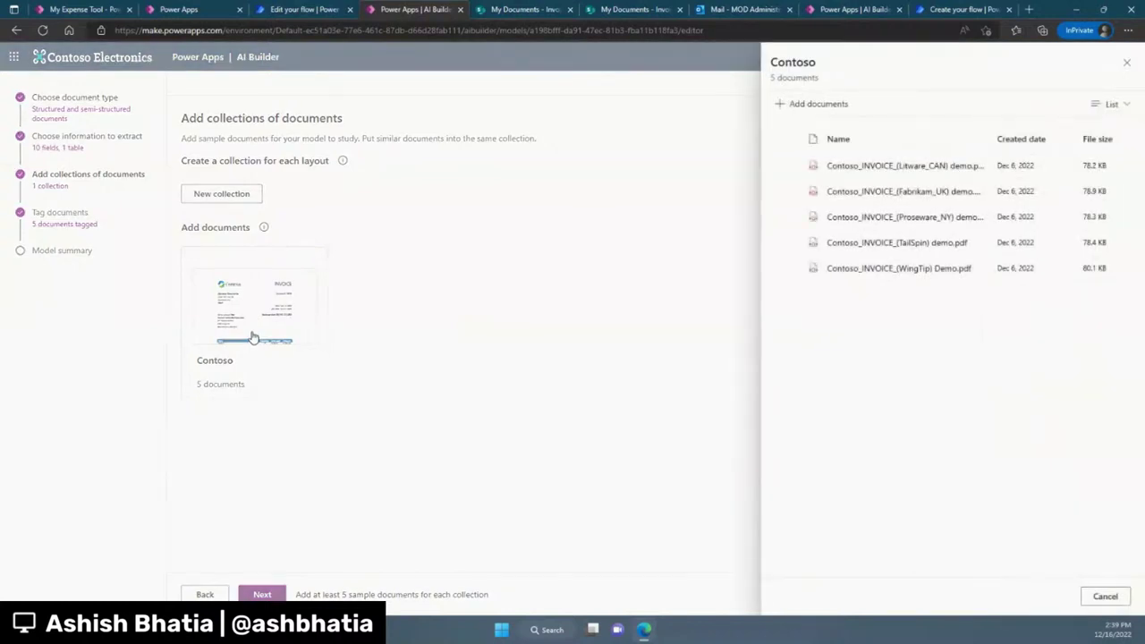
- Start adding documents from the local device and browse to the Sample Data > _Sample Images > Invoice > Test folder
left_click(828, 104)
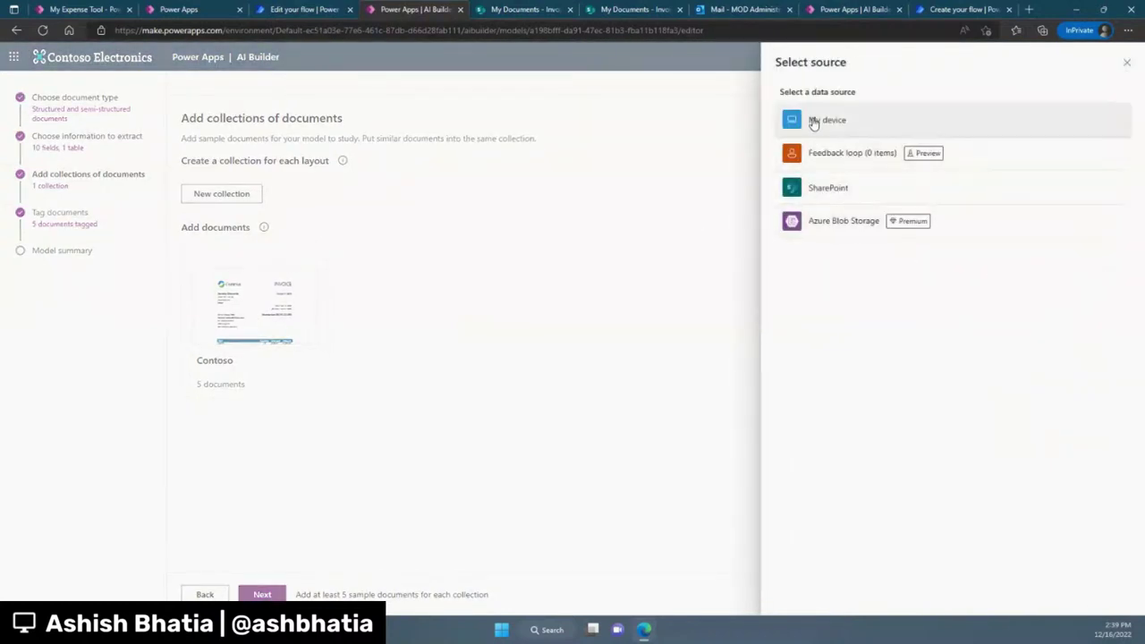
left_click(814, 125)
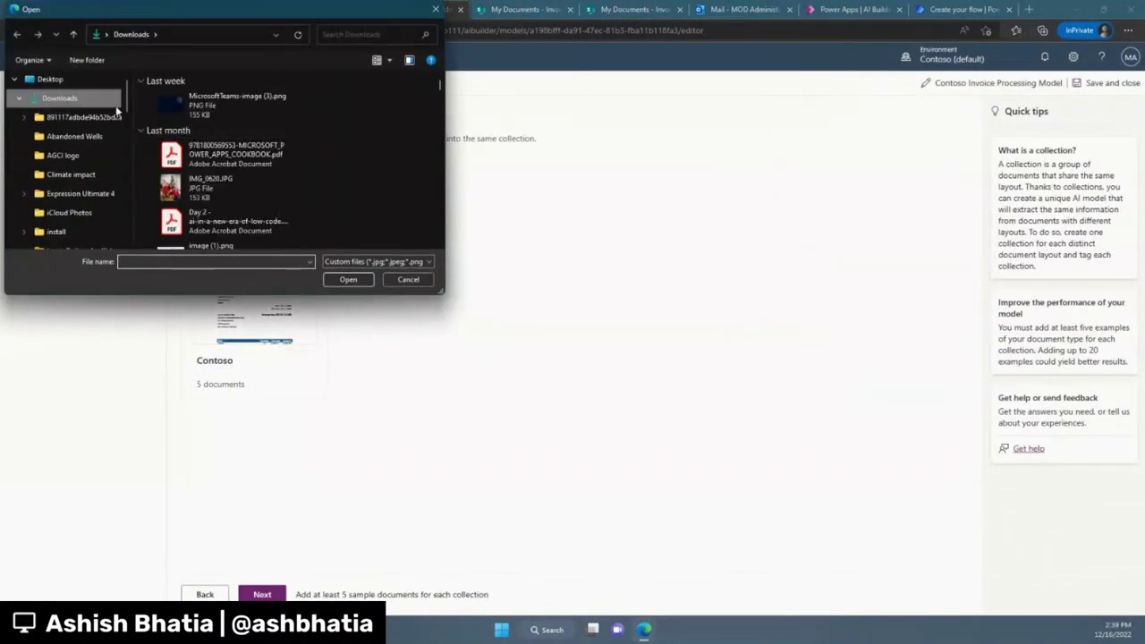
left_click(19, 98)
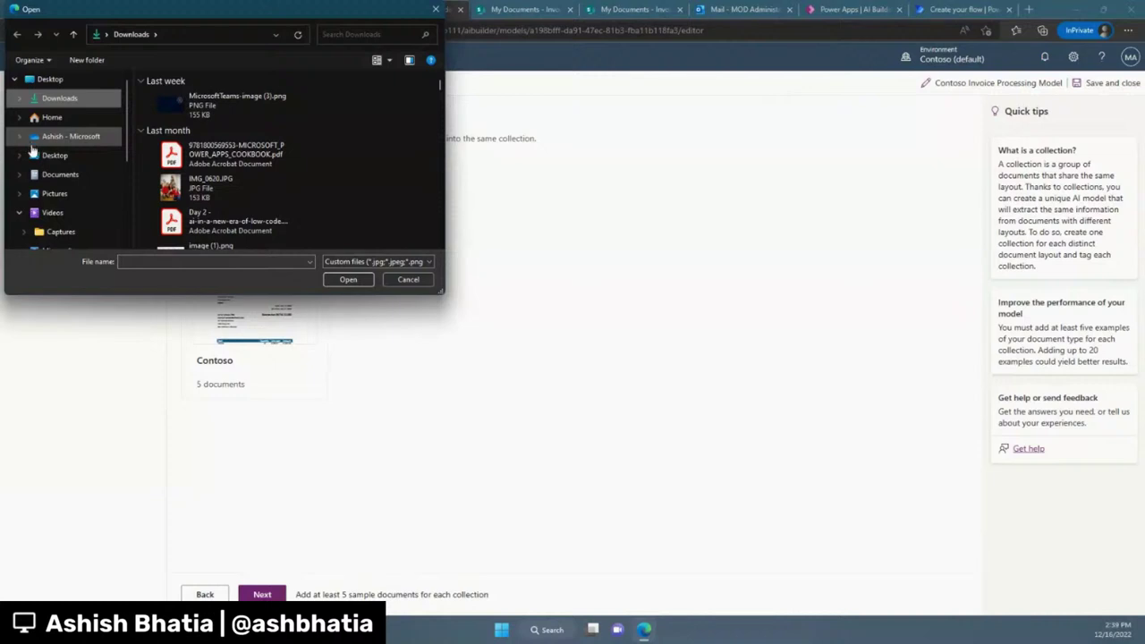
scroll(32, 151, "down", 2)
scroll(36, 162, "down", 3)
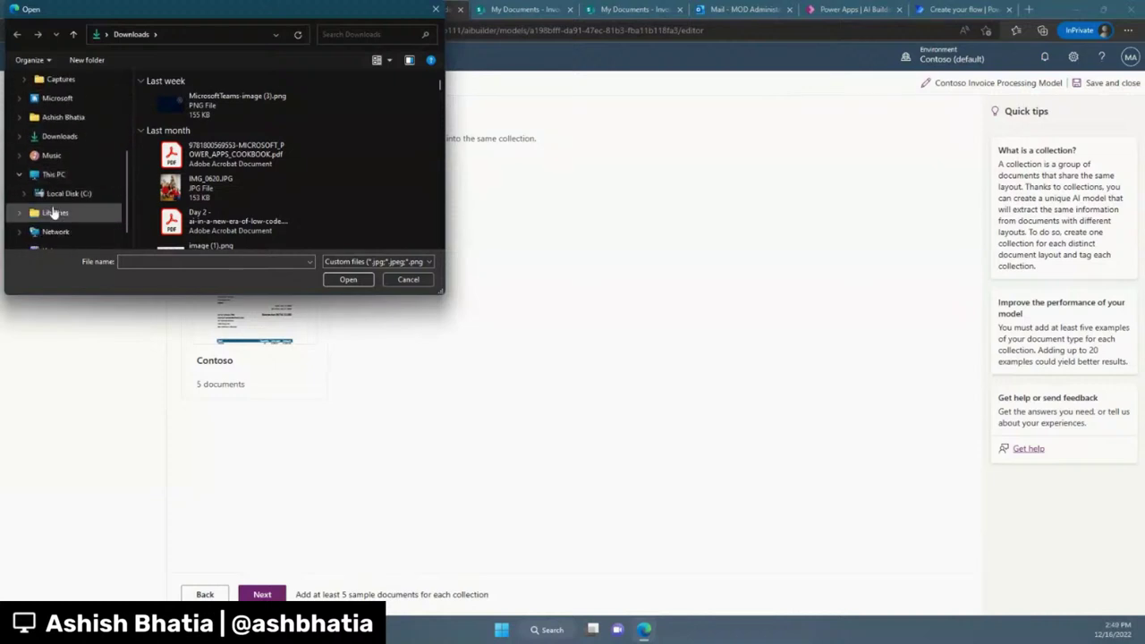
left_click(24, 174)
scroll(85, 191, "down", 5)
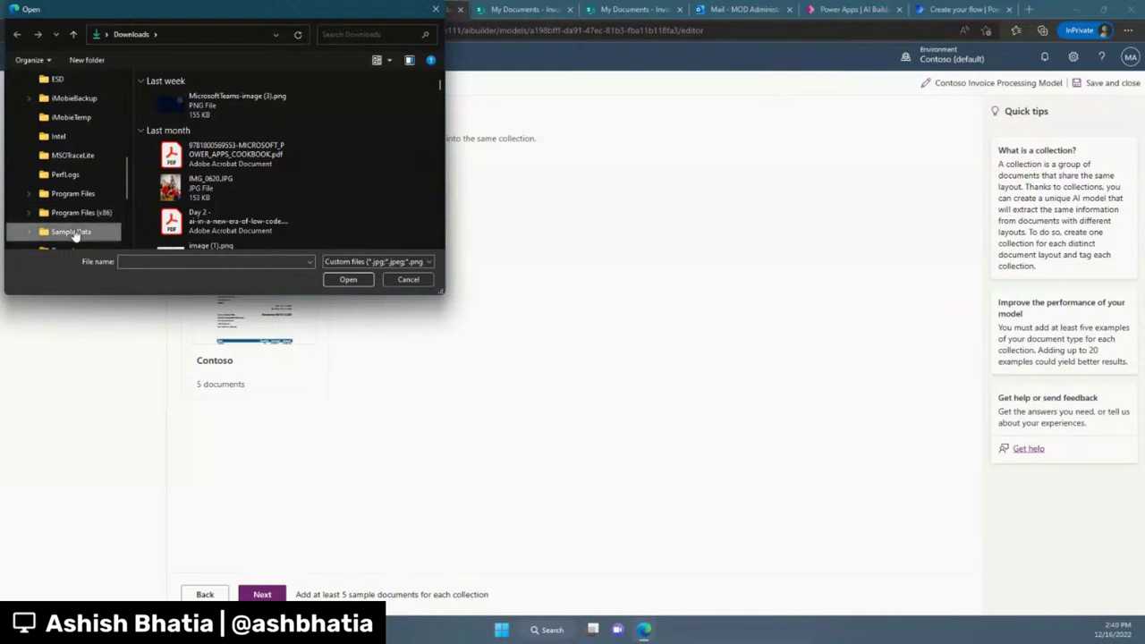
left_click(73, 231)
double_click(183, 98)
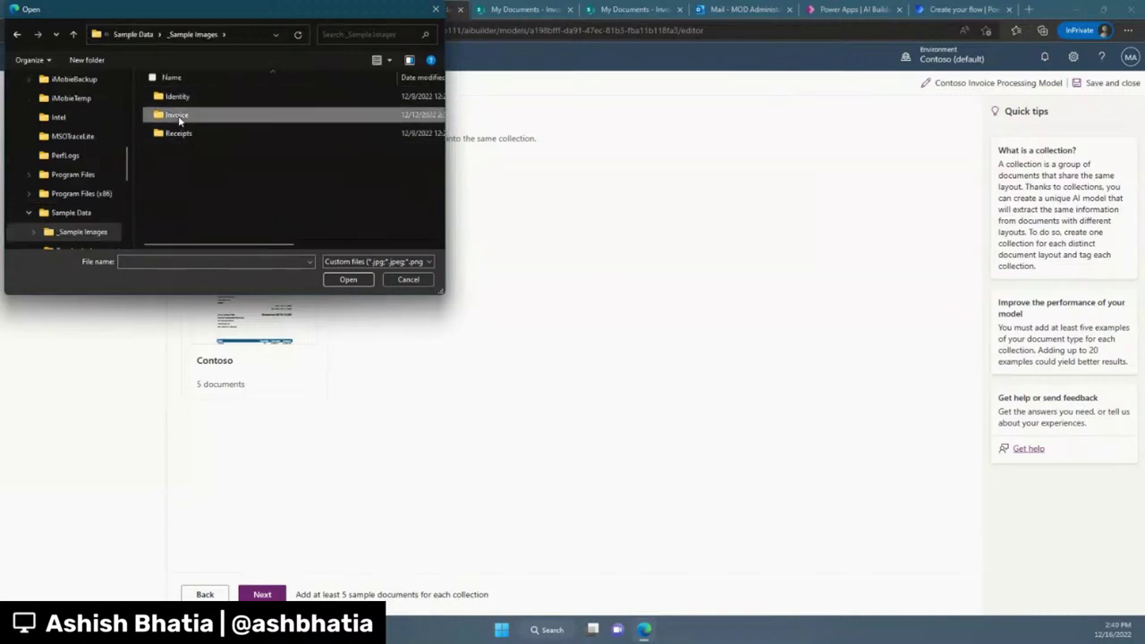
double_click(179, 116)
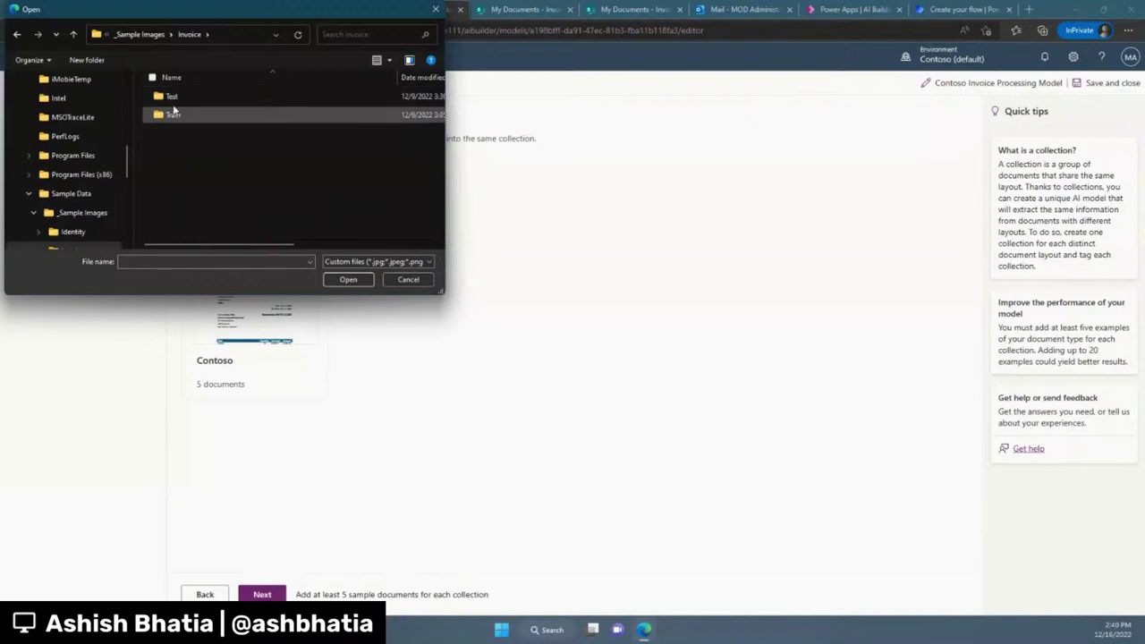
double_click(175, 100)
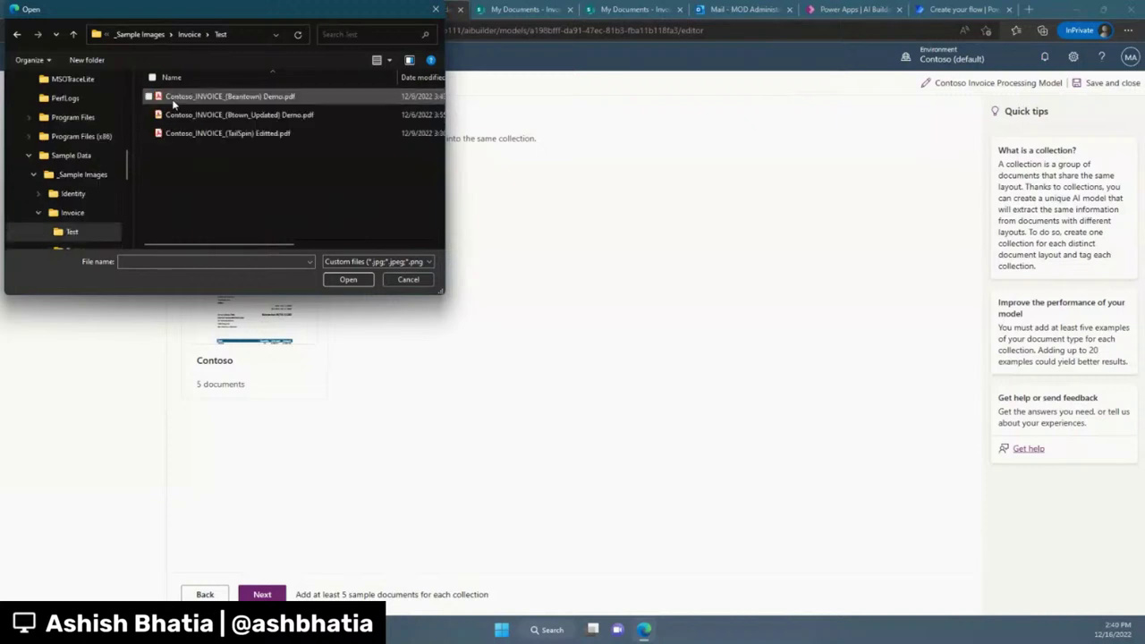
- Upload Contoso_INVOICE_(TailSpin) Editted.pdf to the Contoso collection and finish the upload
double_click(237, 136)
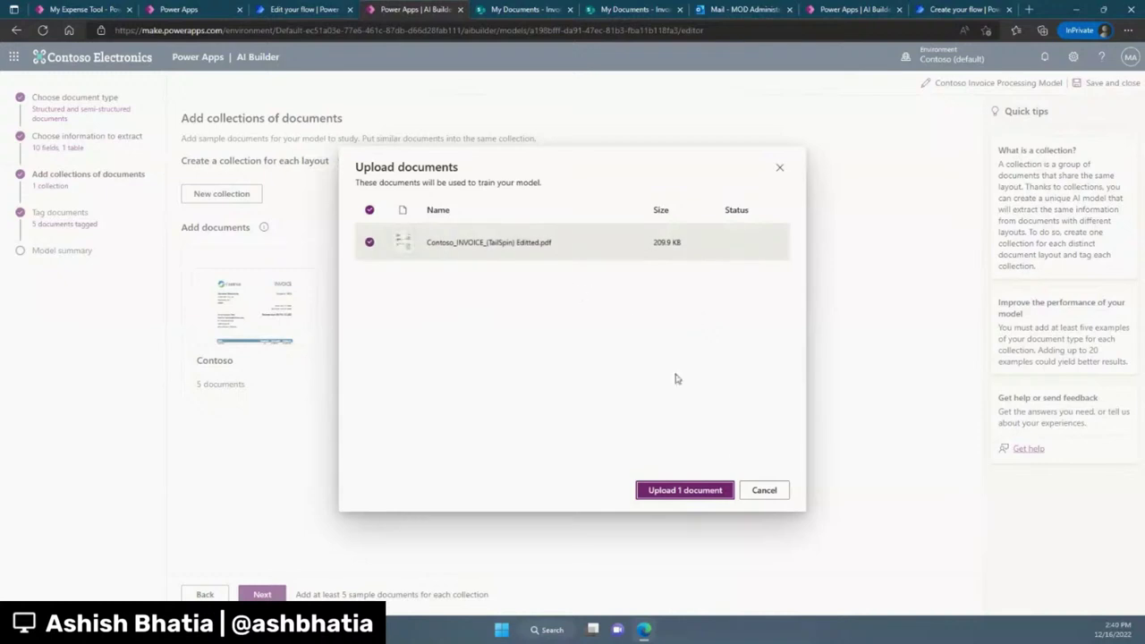
left_click(685, 491)
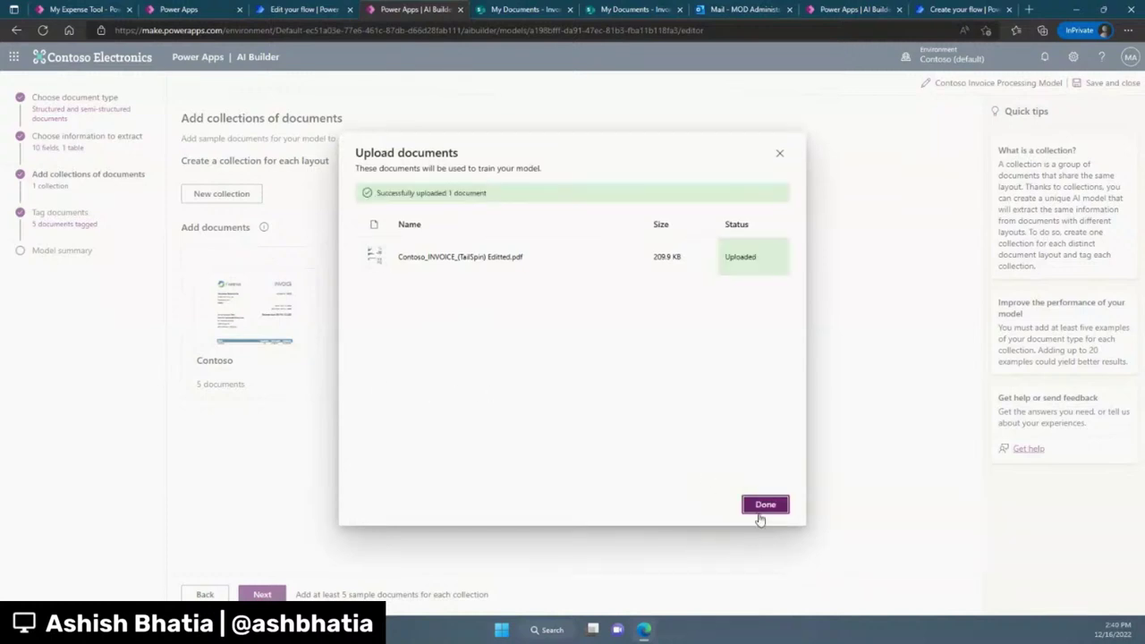
left_click(777, 506)
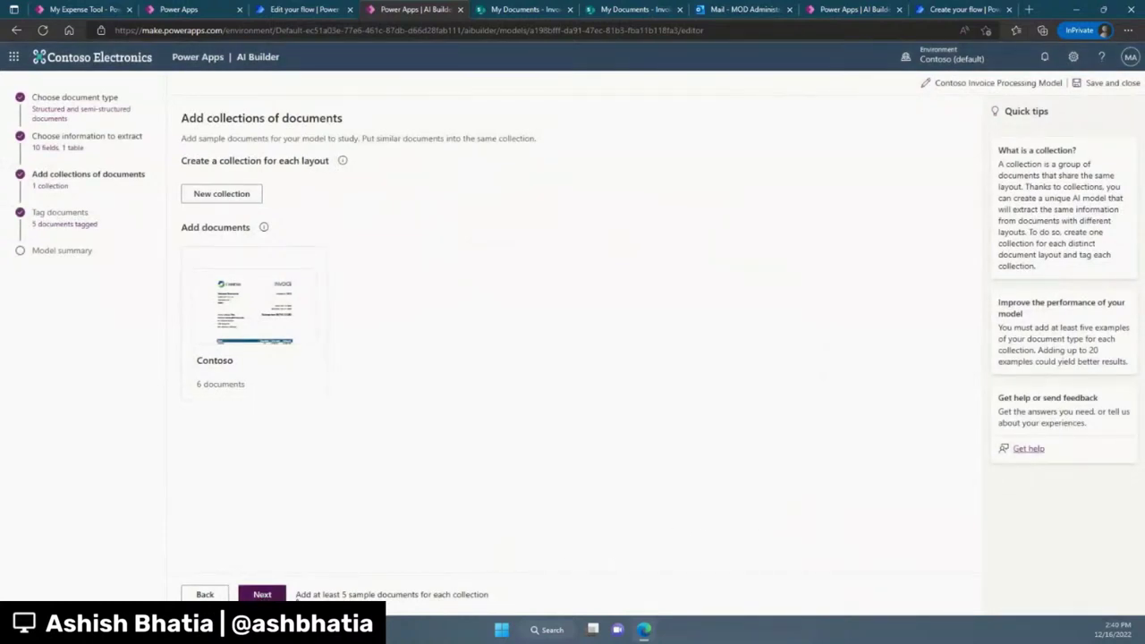
- Proceed to document tagging and tag the new invoice's handwritten number as Invoice Number and handwritten balance due as Balance Amount
left_click(262, 594)
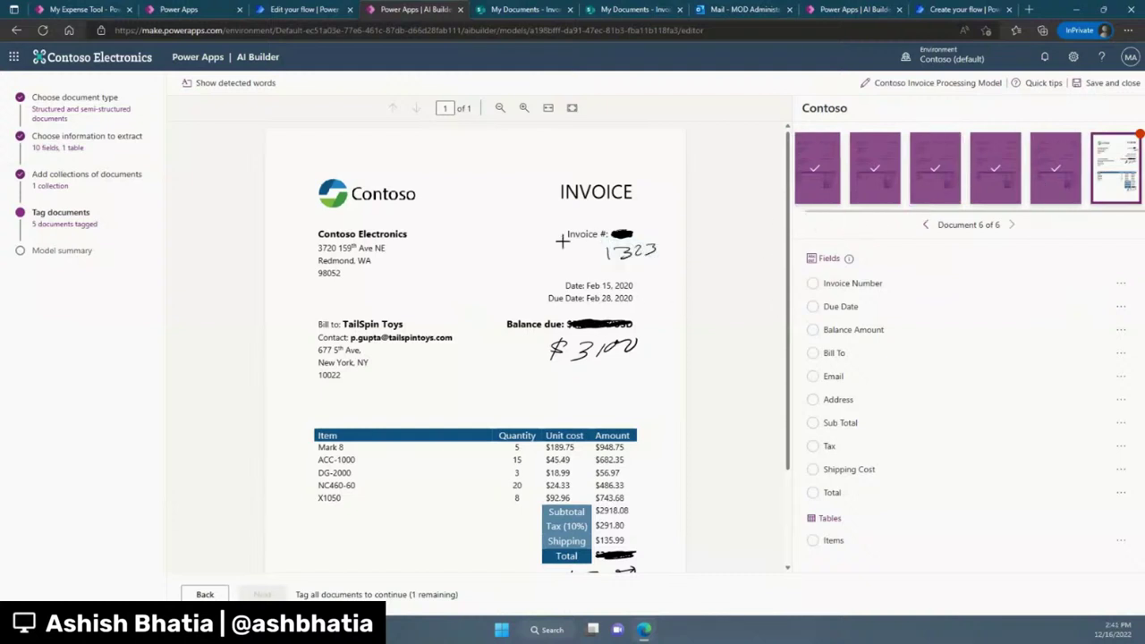
left_click(612, 253)
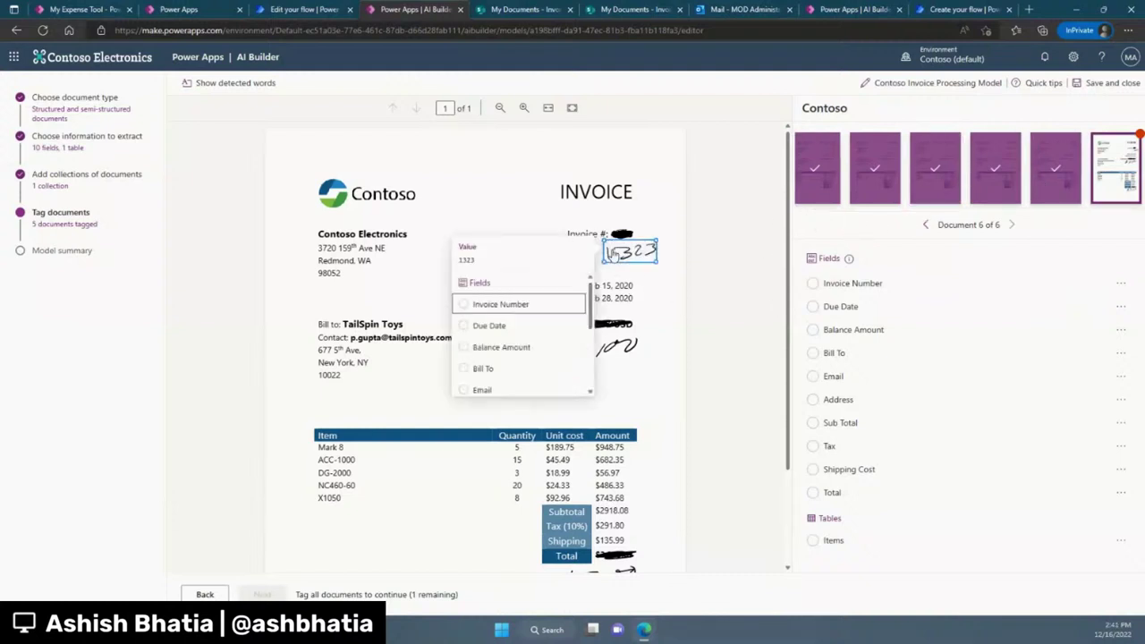
left_click(519, 305)
left_click(582, 354)
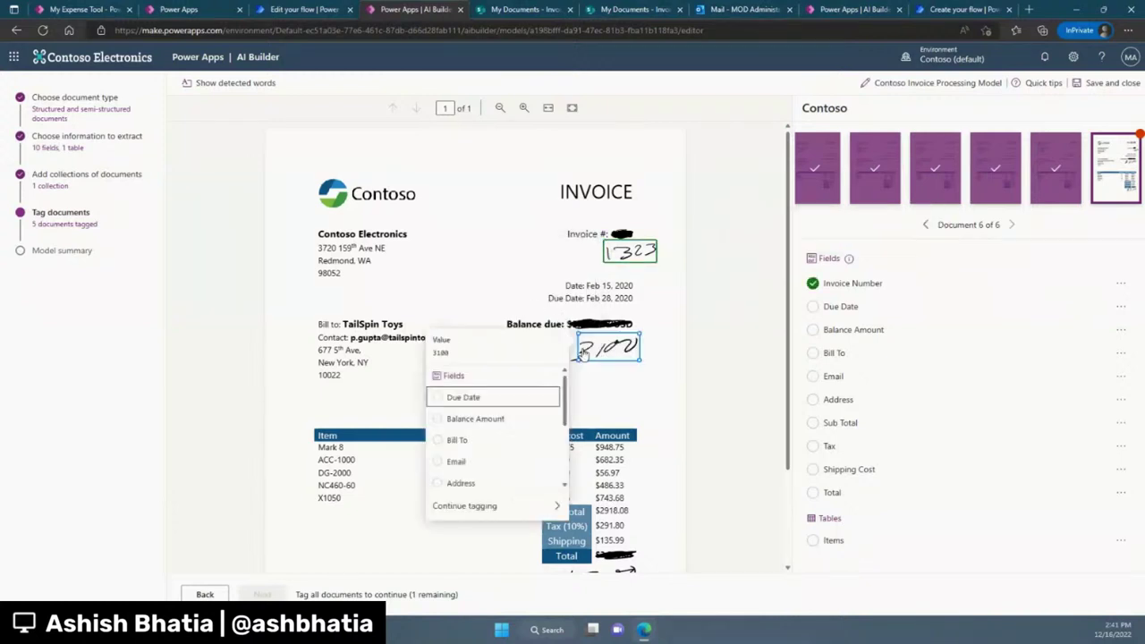
left_click(499, 420)
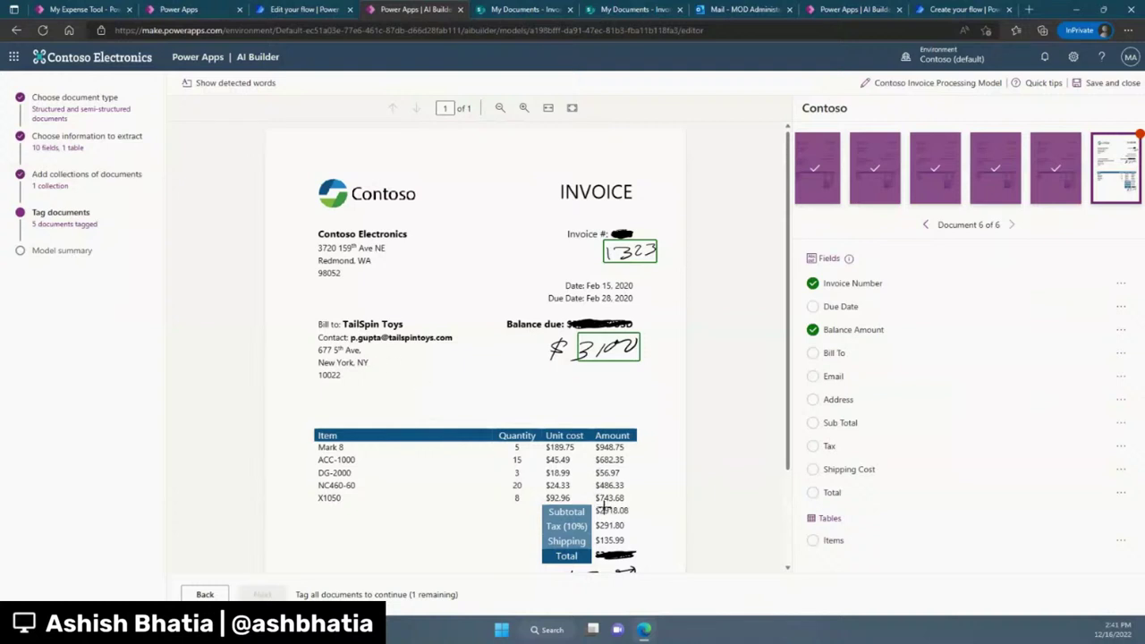
- Tag the handwritten amount 3100 below the invoice's crossed-out total as the Total field
scroll(627, 496, "down", 2)
left_click_drag(651, 483, 584, 456)
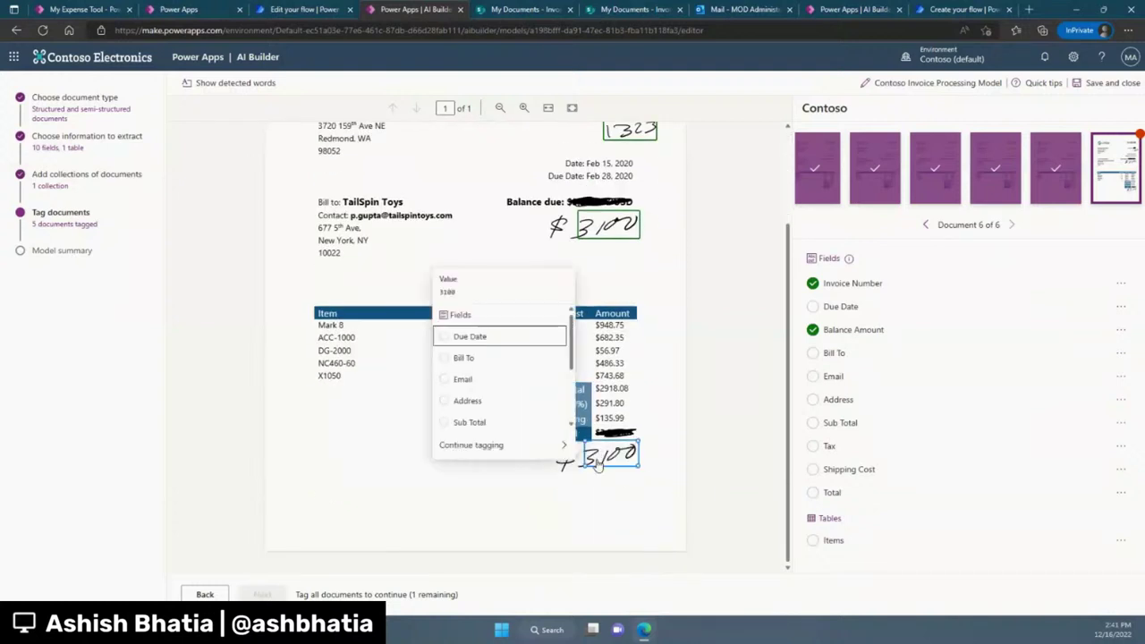
mouse_move(526, 448)
scroll(477, 403, "down", 3)
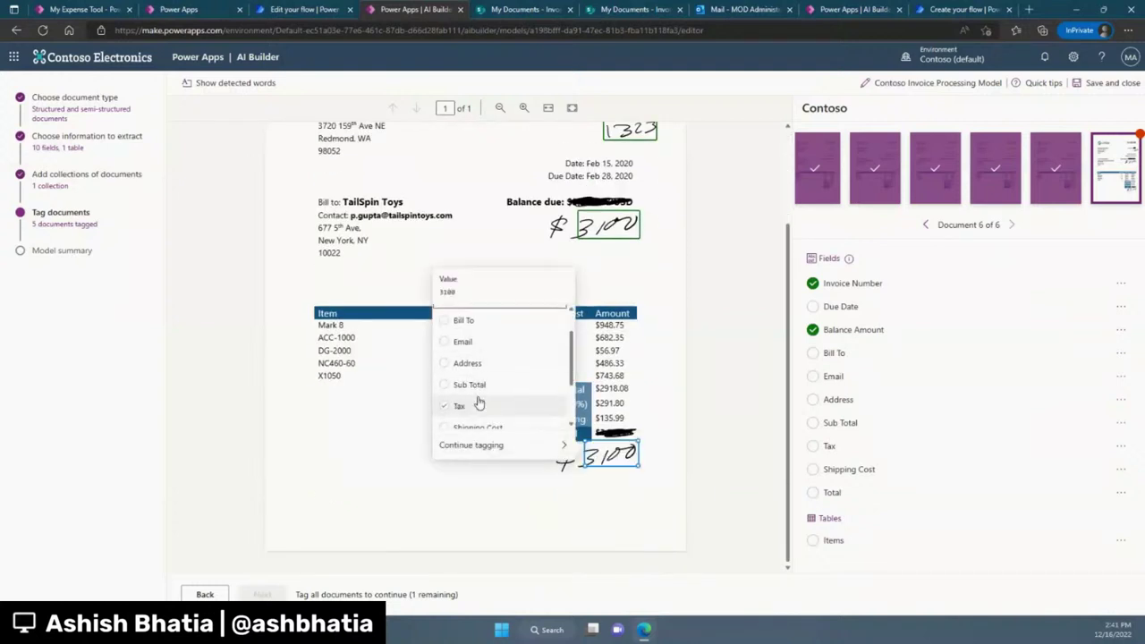
left_click(481, 393)
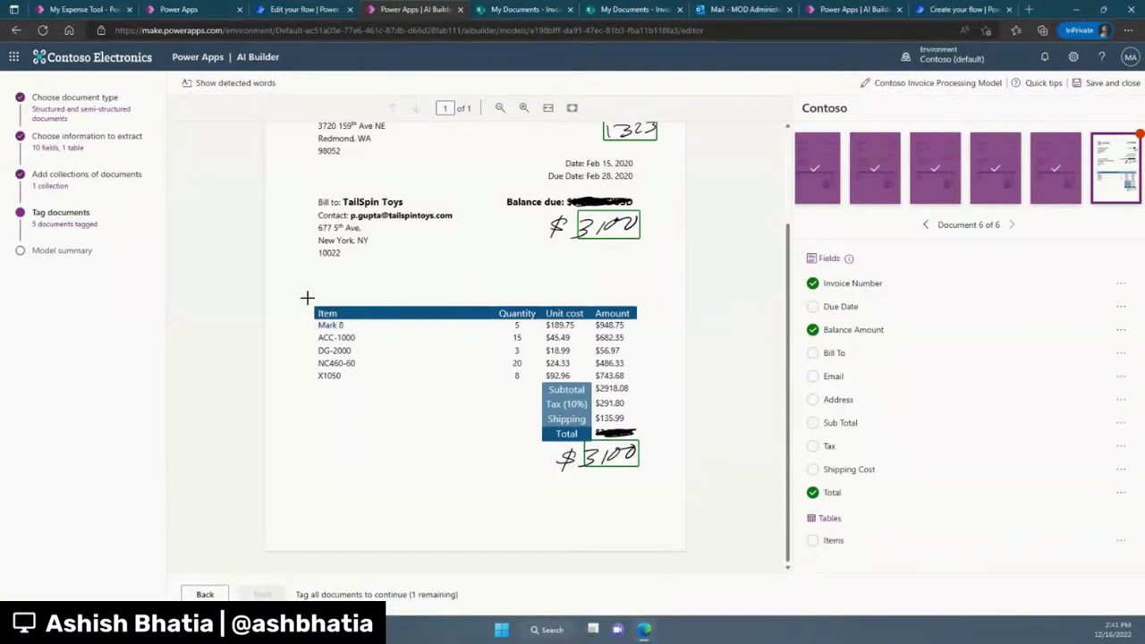
- Mark the invoice's line-item table as the Items table and dismiss the rows-and-columns tour
mouse_move(309, 302)
left_mouse_down()
mouse_move(430, 373)
mouse_move(598, 404)
mouse_move(637, 396)
left_mouse_up()
left_click_drag(637, 396, 634, 394)
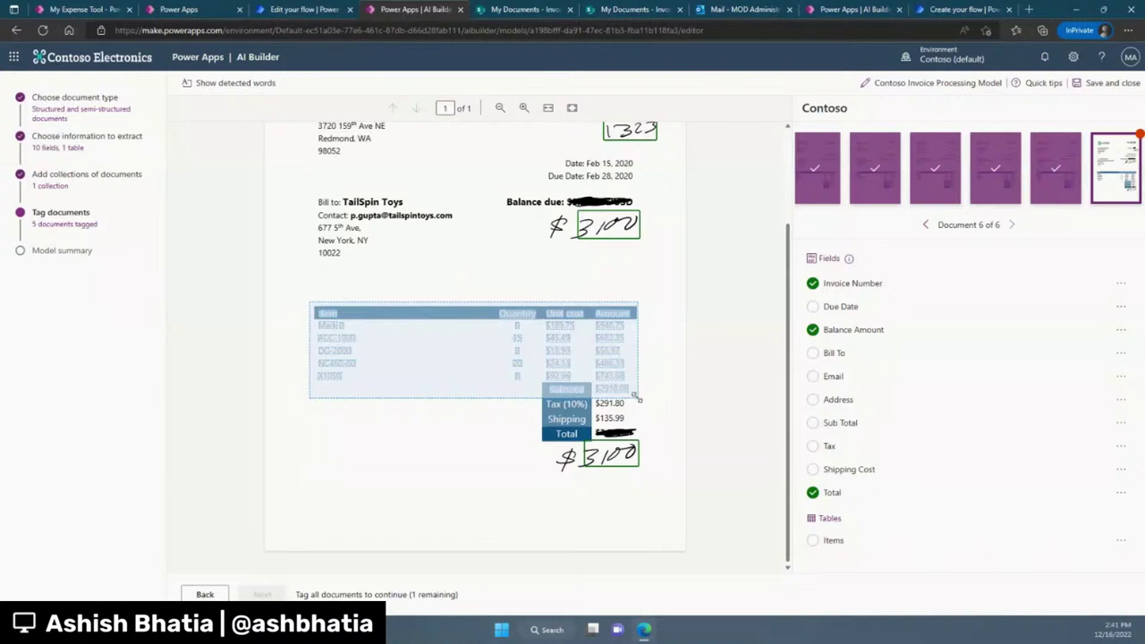
mouse_move(473, 293)
scroll(483, 255, "down", 3)
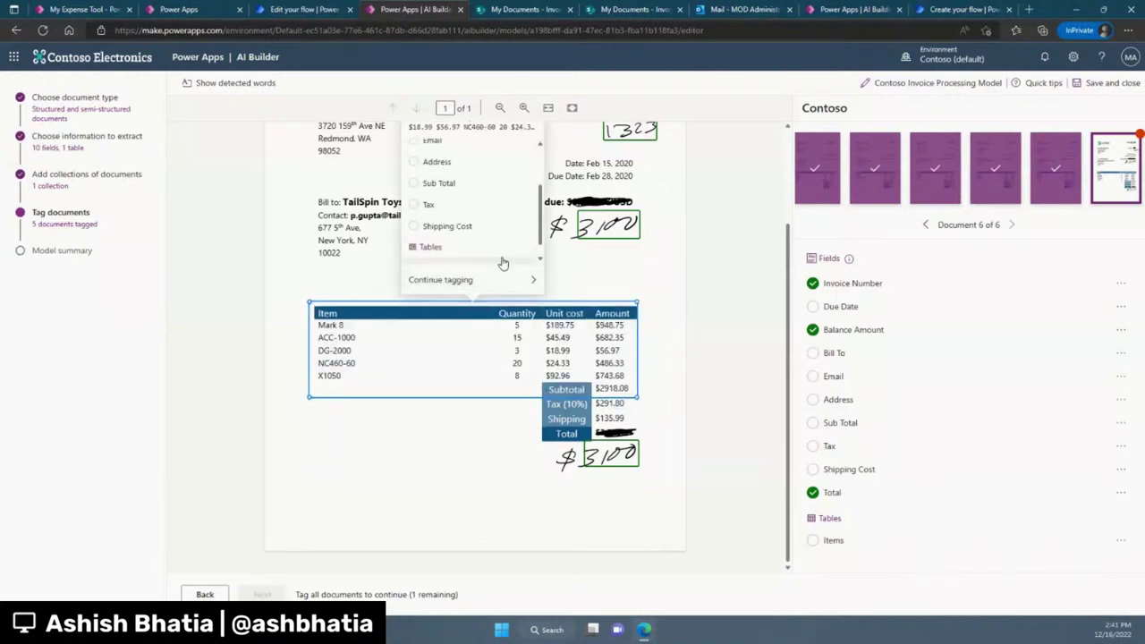
left_click(453, 256)
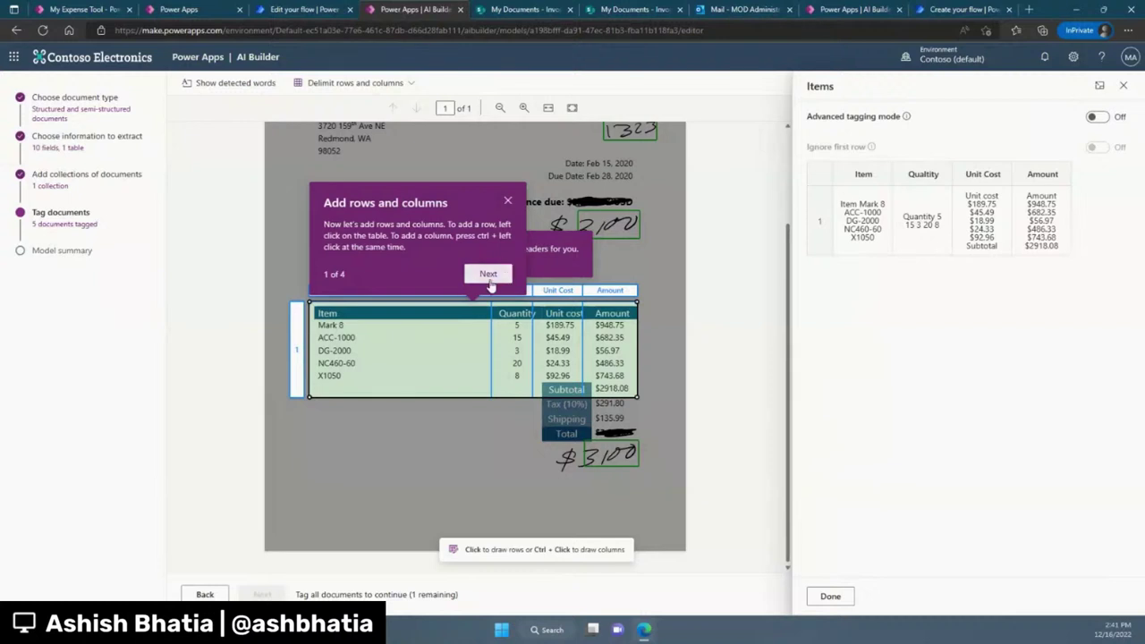
left_click(508, 201)
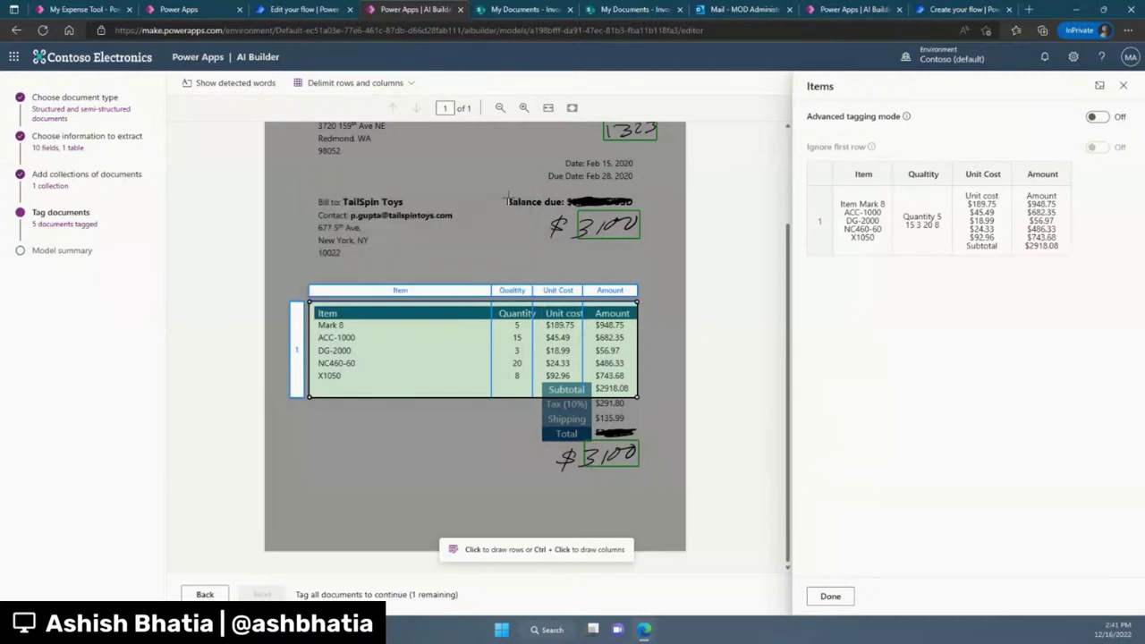
- Add row dividers to the Items table to separate the header, each of the five item lines and the subtotal line
left_click(497, 319)
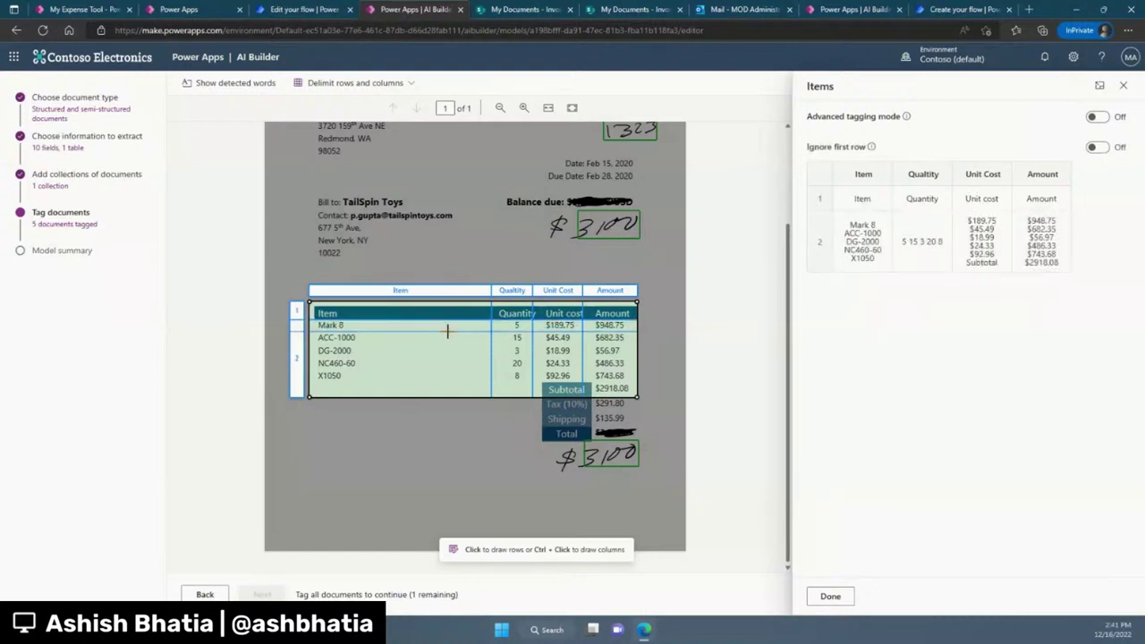
left_click(447, 331)
left_click(437, 344)
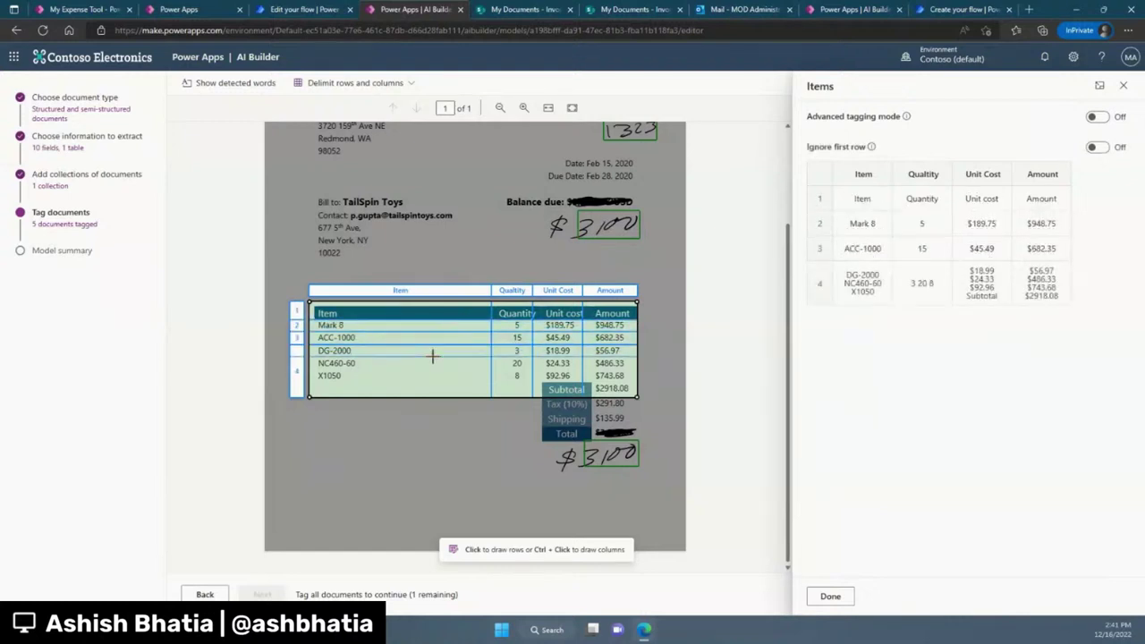
left_click(433, 356)
left_click(422, 370)
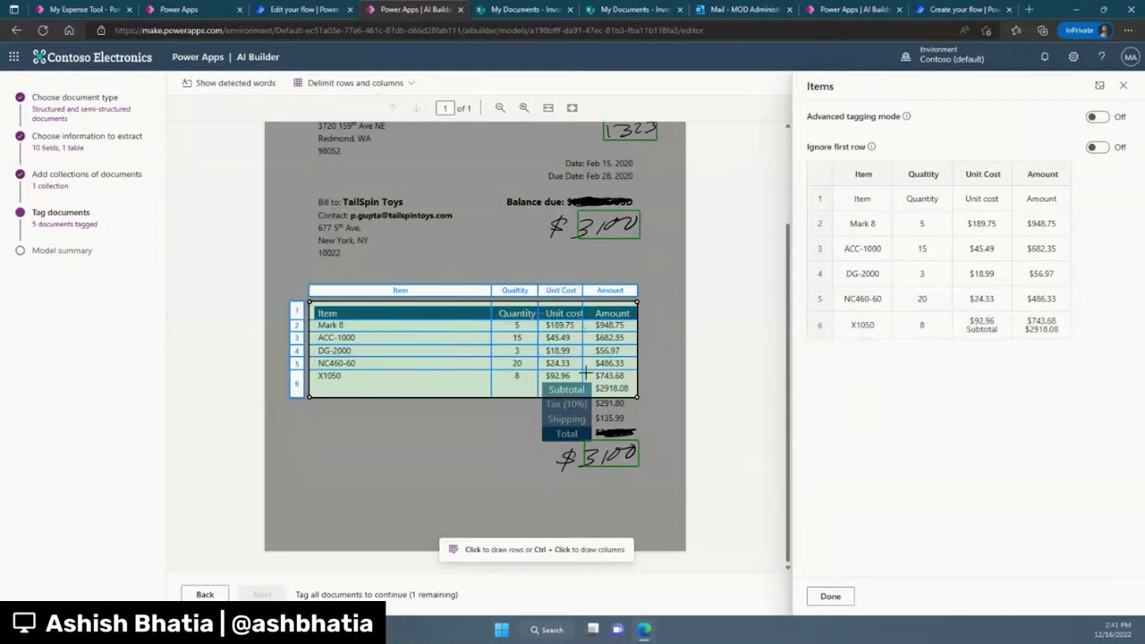
left_click(483, 382)
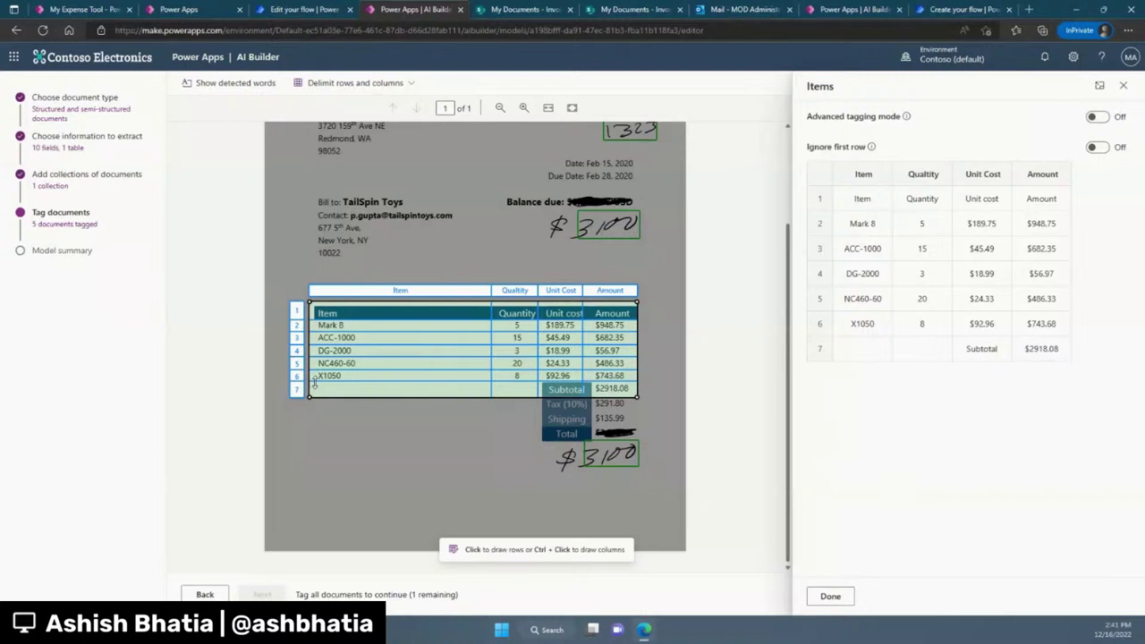
- Shrink the Items table area to exclude the subtotal line, turn on Ignore first row, and finish the table tagging
left_click_drag(308, 399, 314, 383)
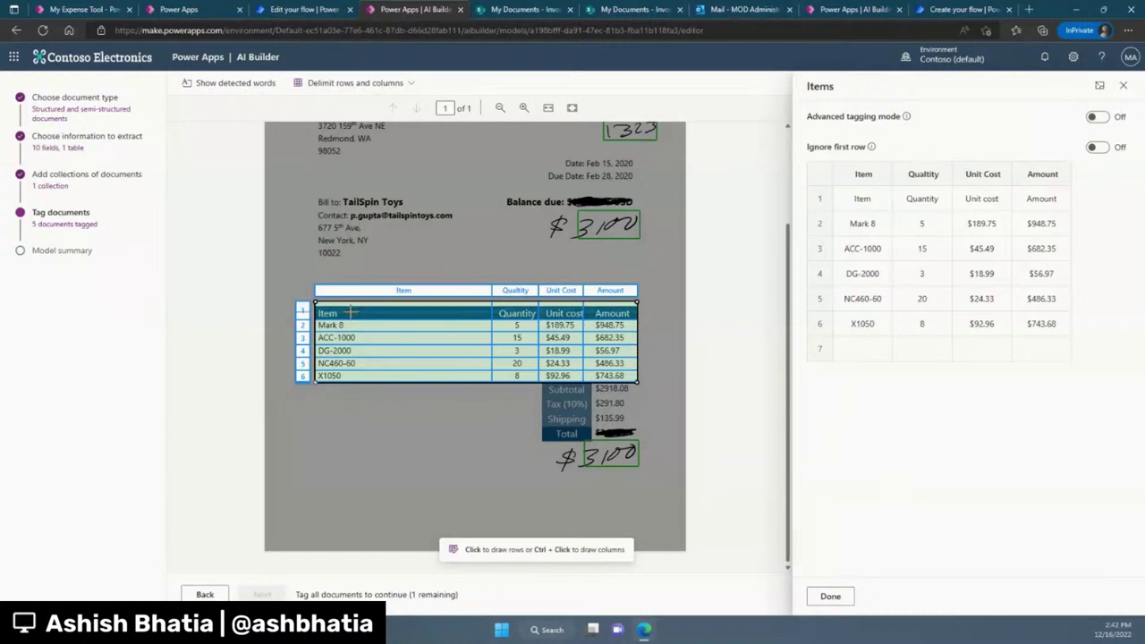
left_click(1098, 148)
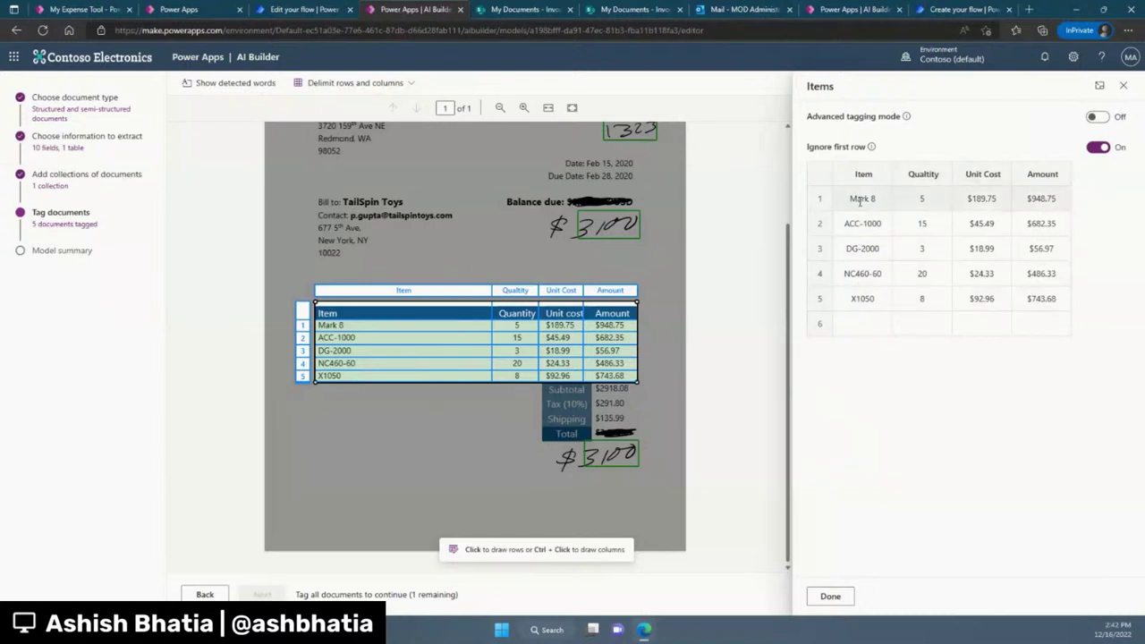
left_click(831, 598)
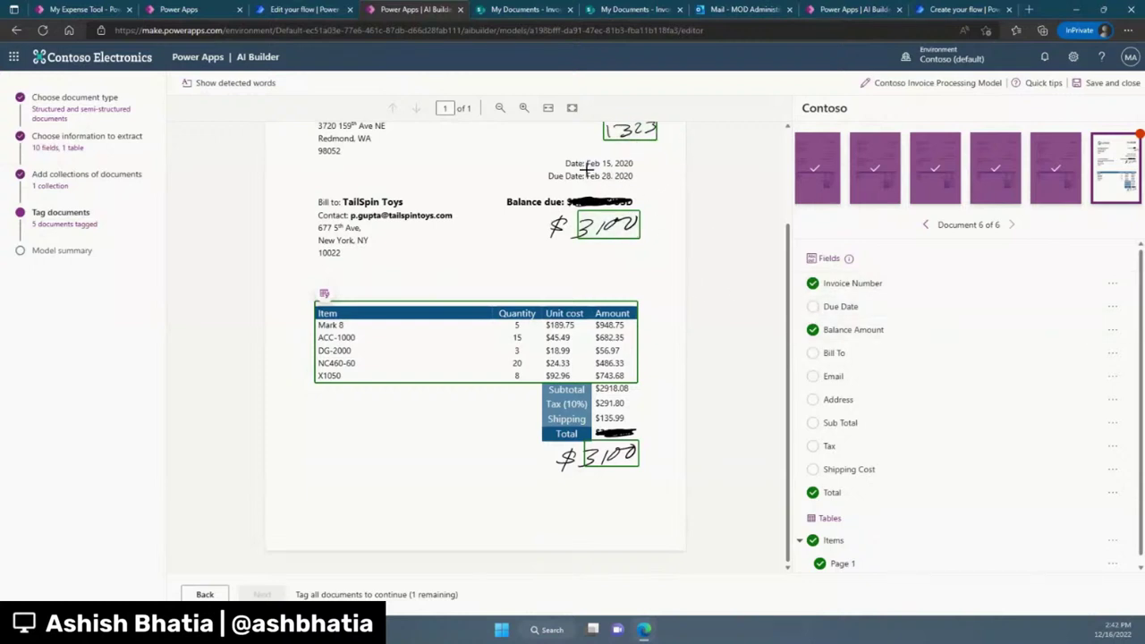
- Tag Feb 28, 2020 as Due Date and TailSpin Toys as Bill To
left_click_drag(583, 170, 645, 184)
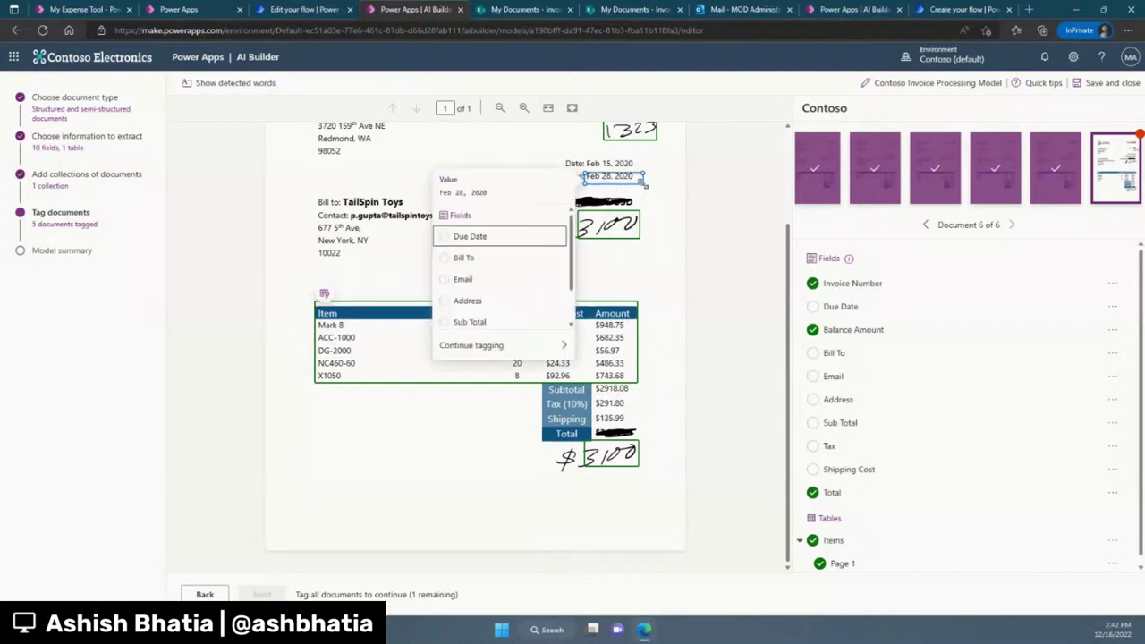
left_click(501, 237)
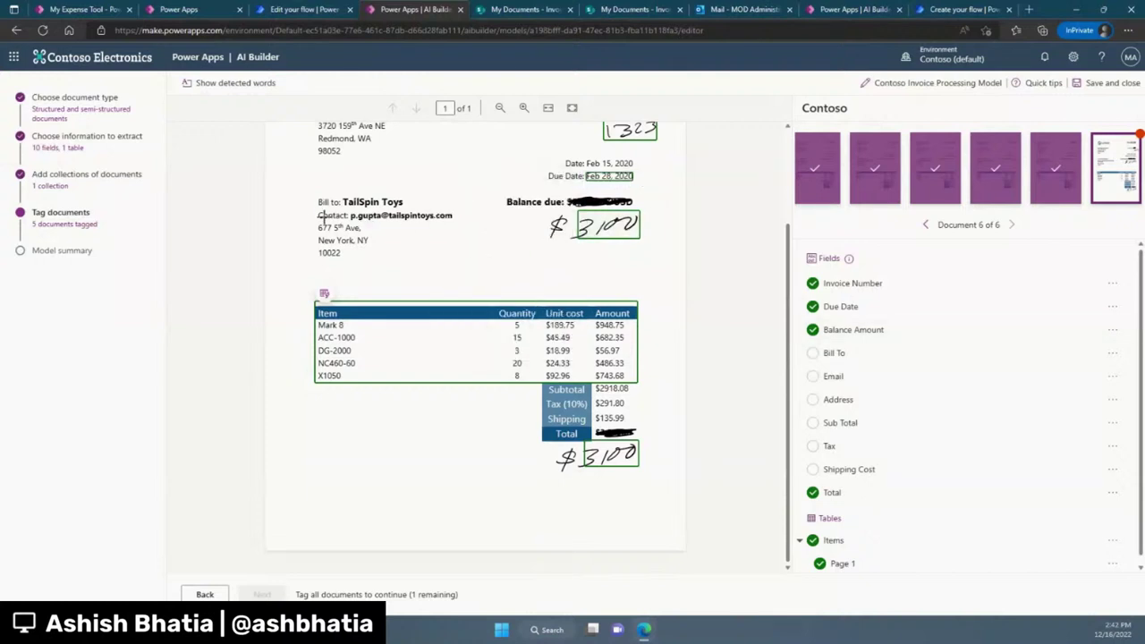
scroll(609, 354, "up", 2)
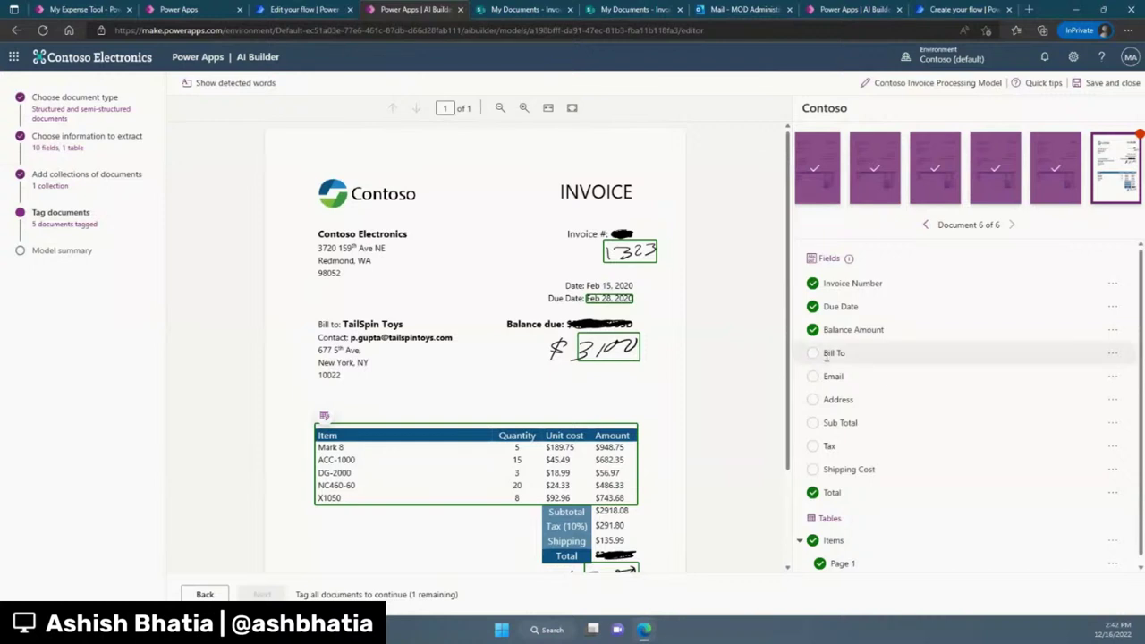
left_click_drag(341, 318, 415, 331)
left_click(444, 378)
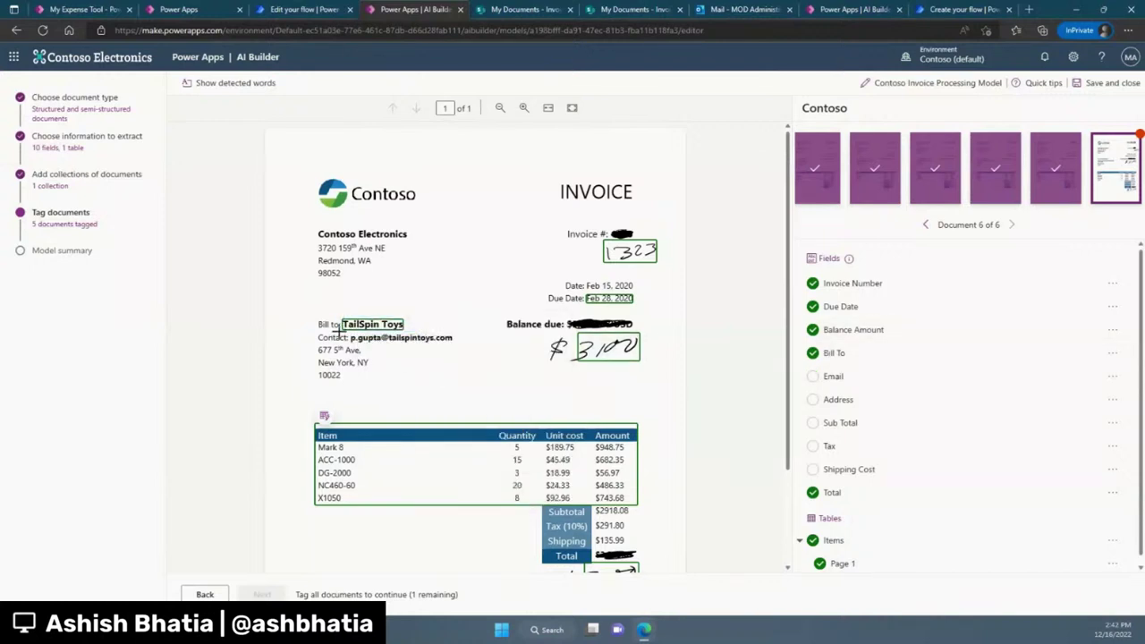
- Tag the contact's e-mail as Email and the three-line billing address as Address
left_click_drag(351, 333, 462, 344)
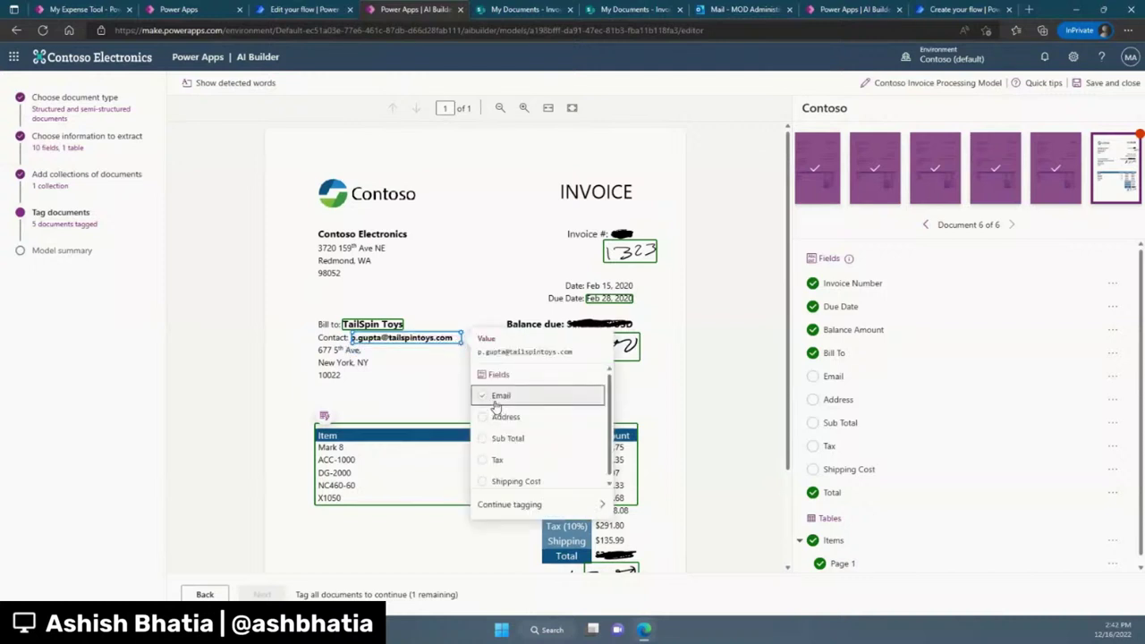
left_click(496, 401)
left_click_drag(307, 344, 385, 386)
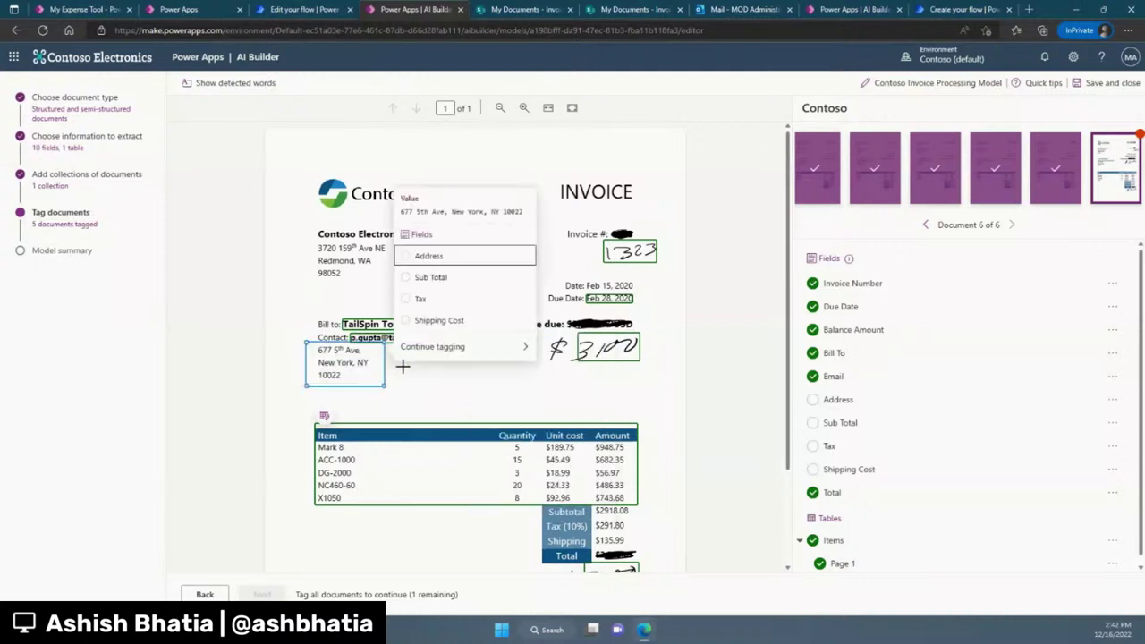
left_click(430, 257)
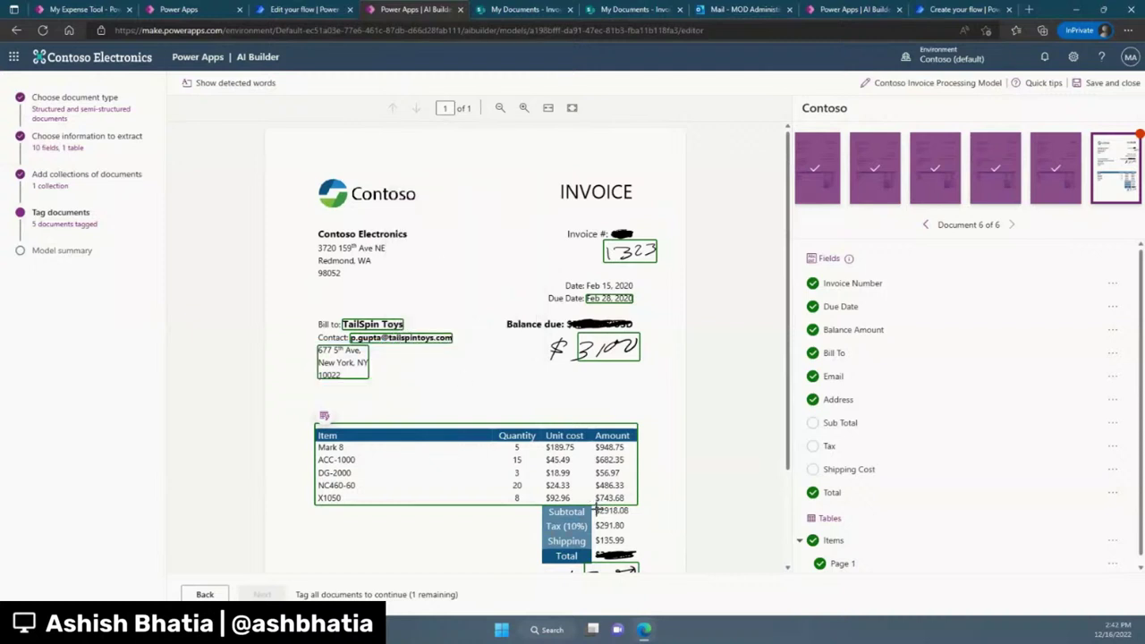
- Tag the amounts $2918.08 as Sub Total, $291.80 as Tax and $135.99 as Shipping Cost
left_click_drag(595, 506, 637, 548)
left_click(501, 438)
left_click(467, 476)
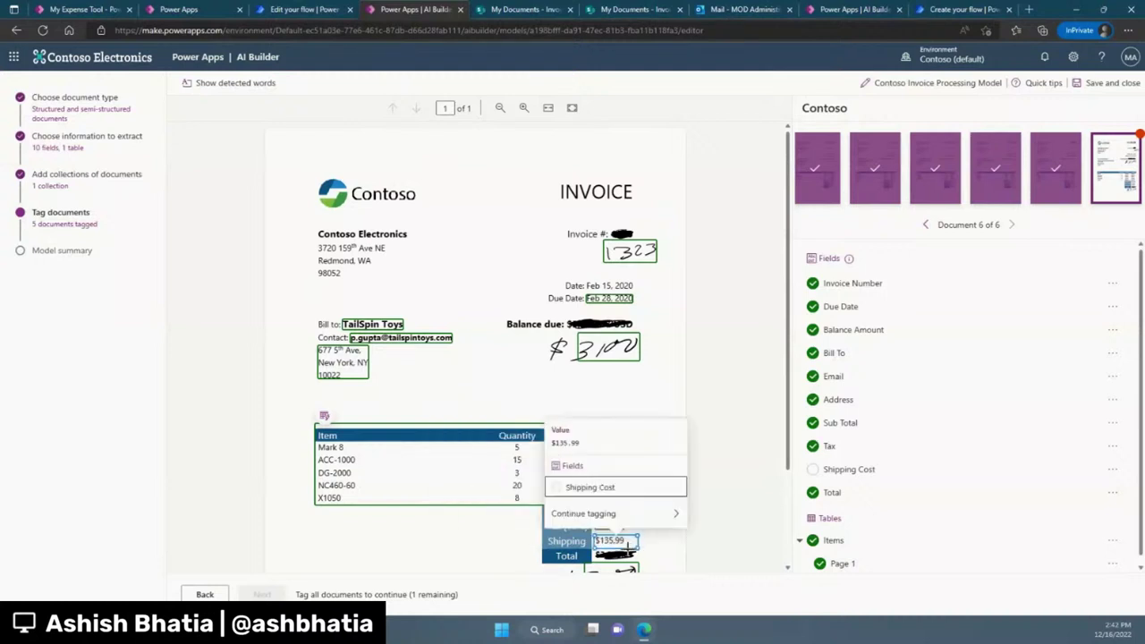
left_click(565, 486)
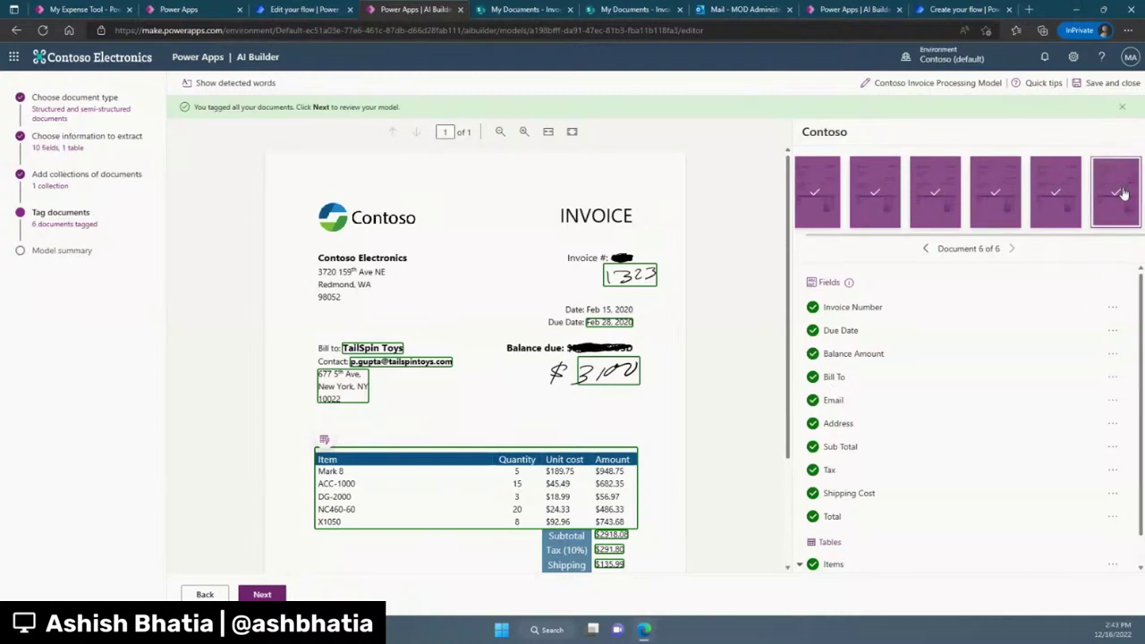
- Proceed to the model summary, train the Contoso Invoice Processing Model, and open its details page
left_click(278, 594)
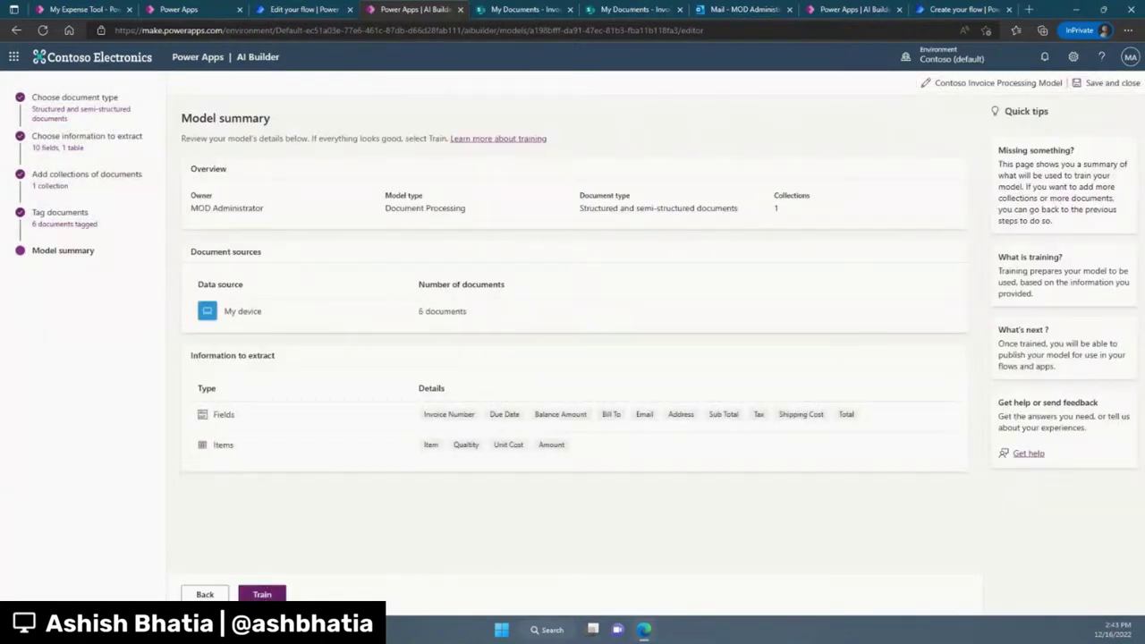
left_click(263, 595)
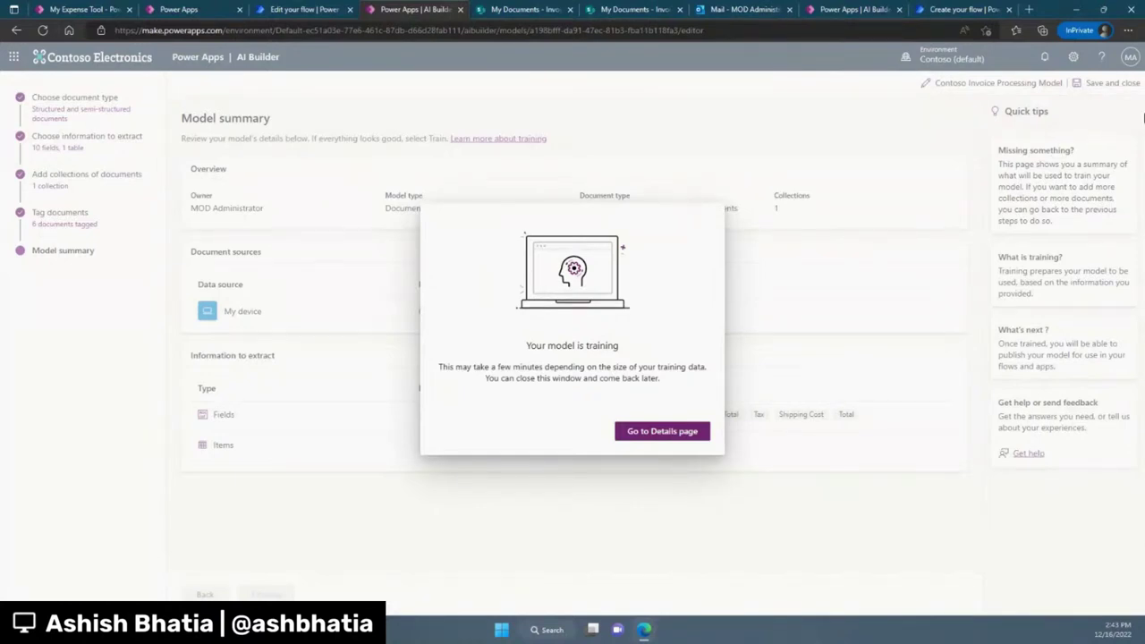
left_click(679, 436)
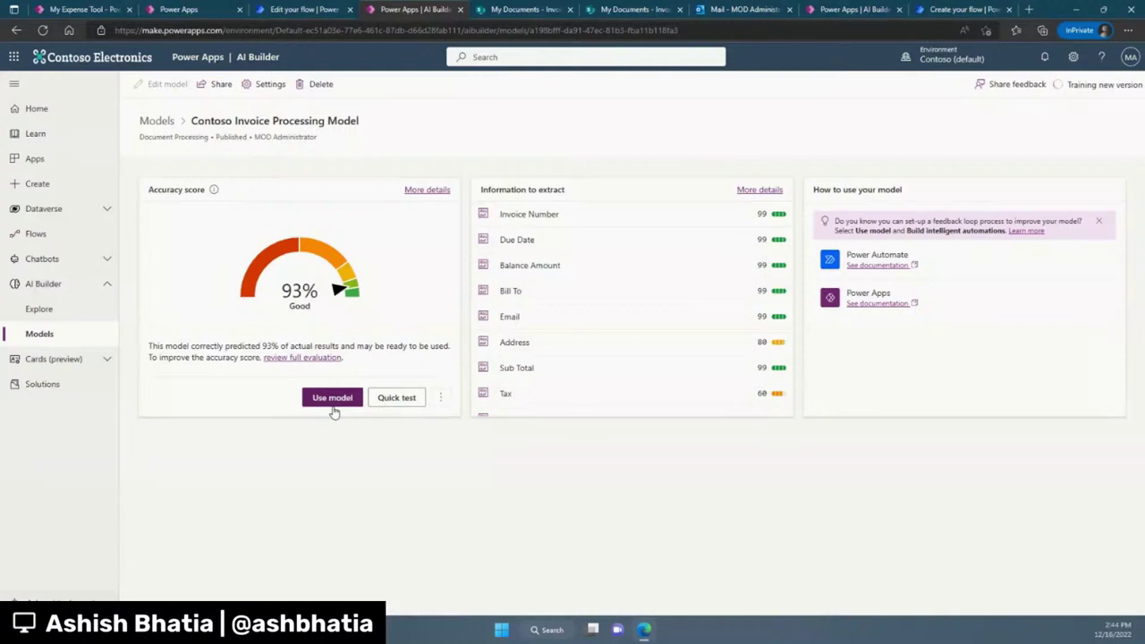
left_click(846, 10)
left_click(745, 9)
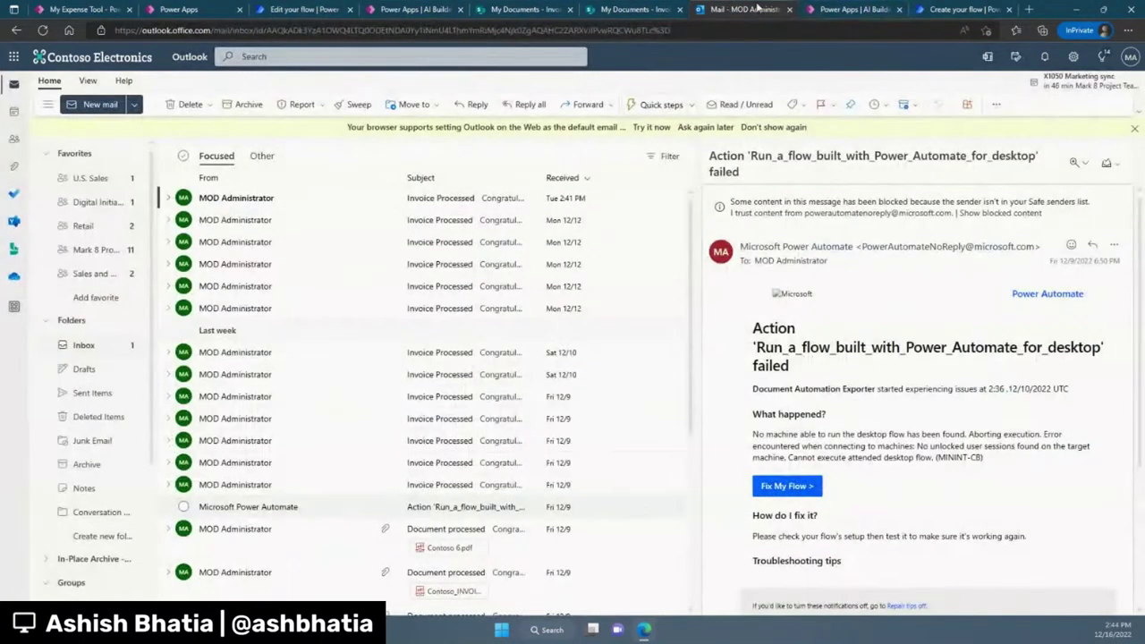
left_click(937, 11)
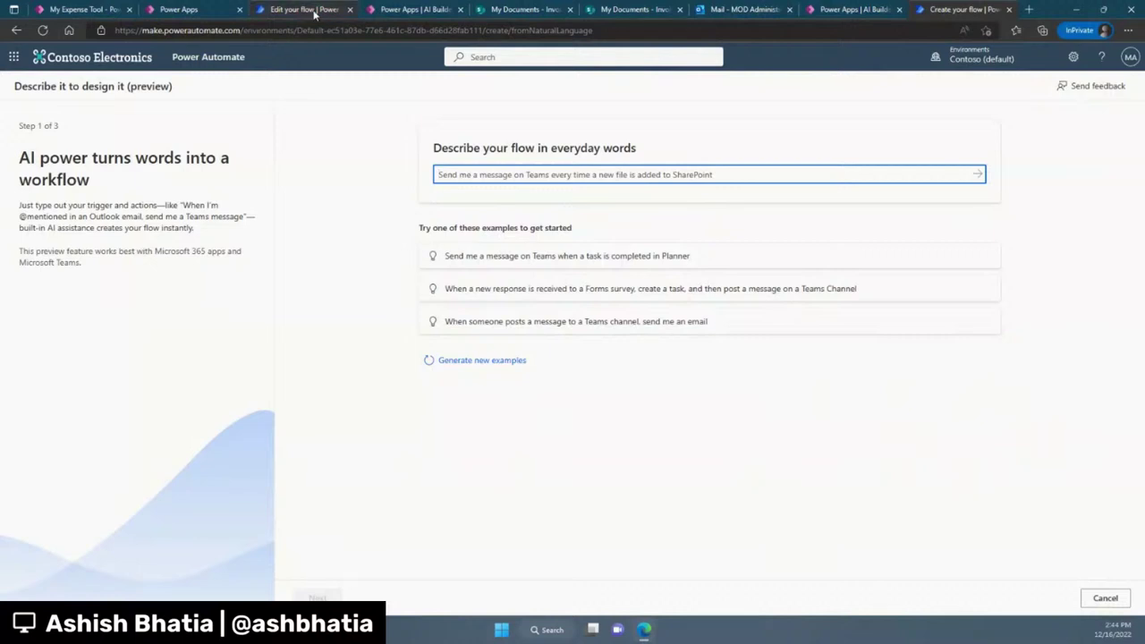
left_click(315, 11)
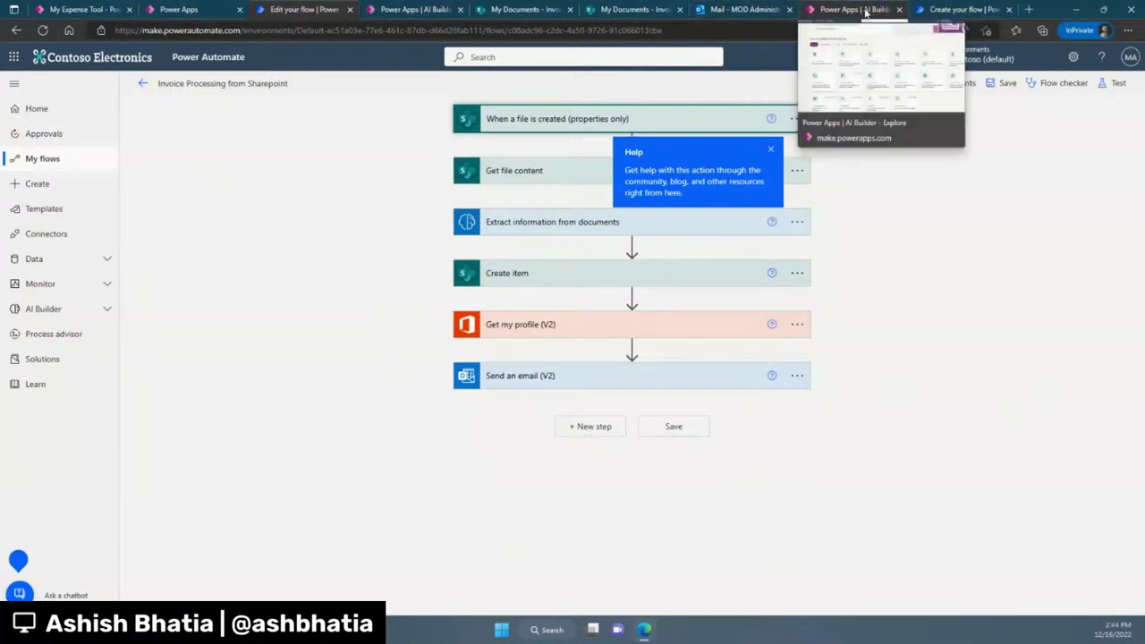
left_click(392, 10)
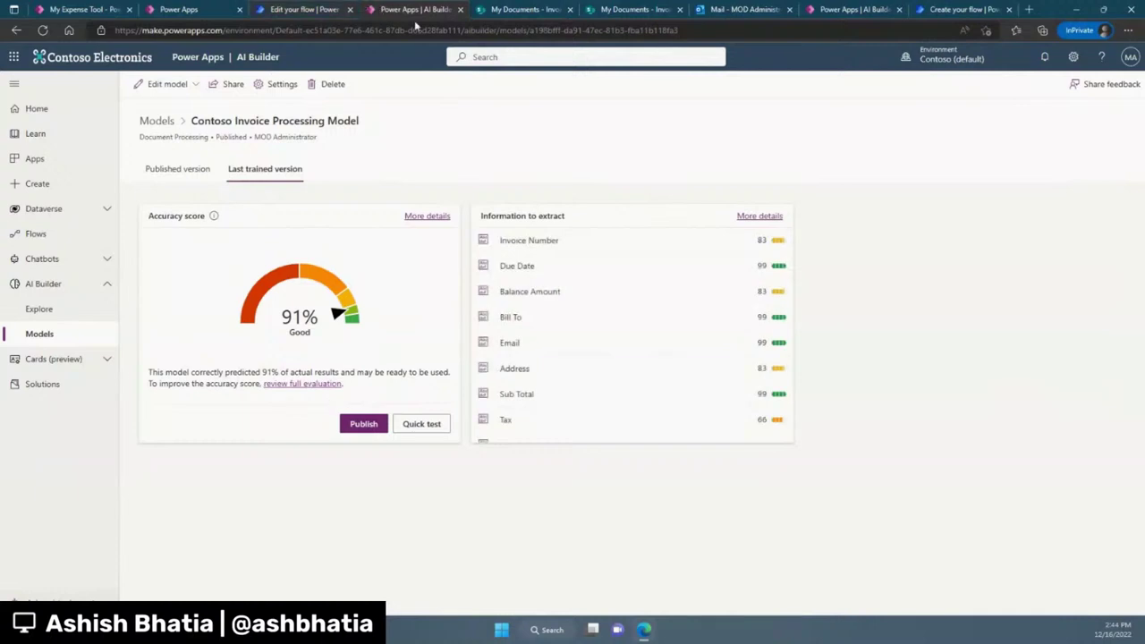
- Switch to the Invoice Processing from Sharepoint flow in Power Automate and examine the settings of its file-created trigger and Get file content action
left_click(311, 11)
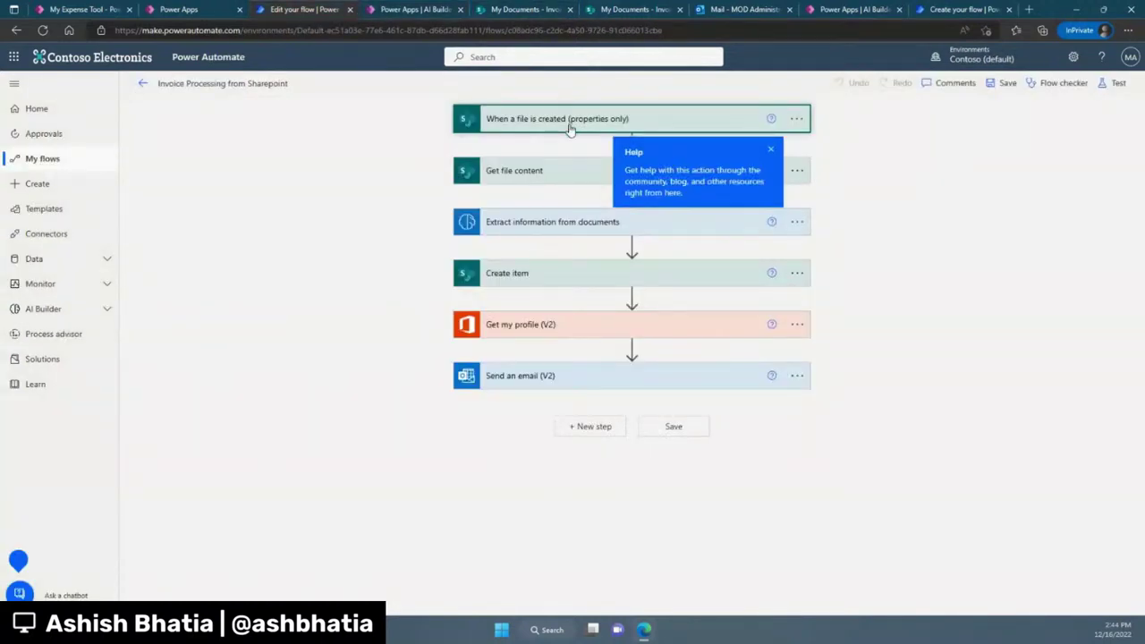
left_click(771, 150)
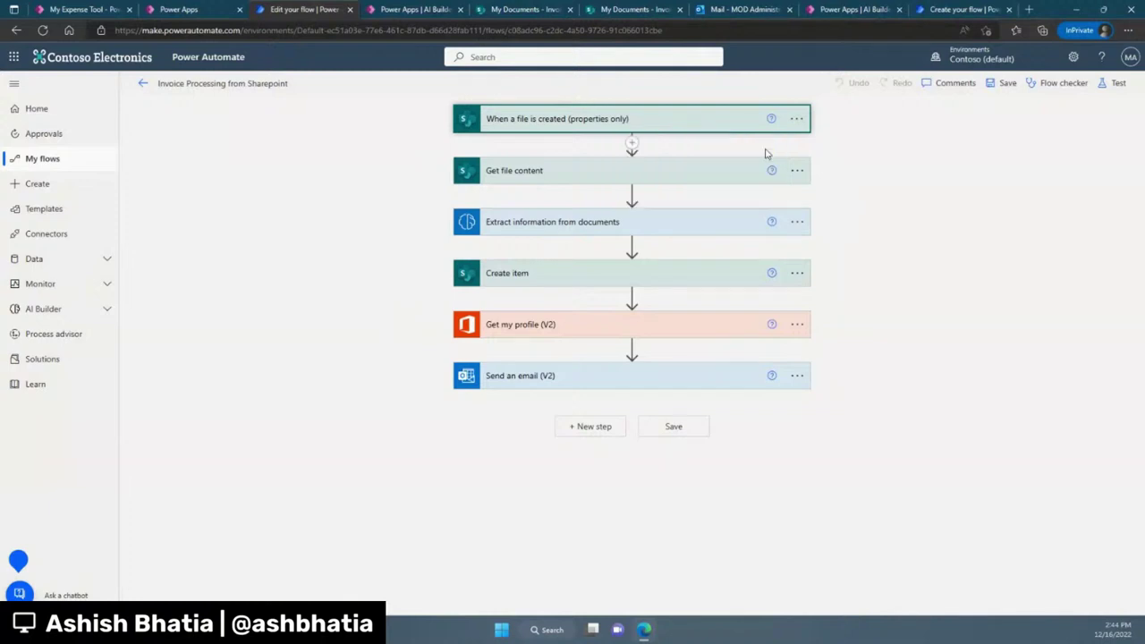
left_click(687, 123)
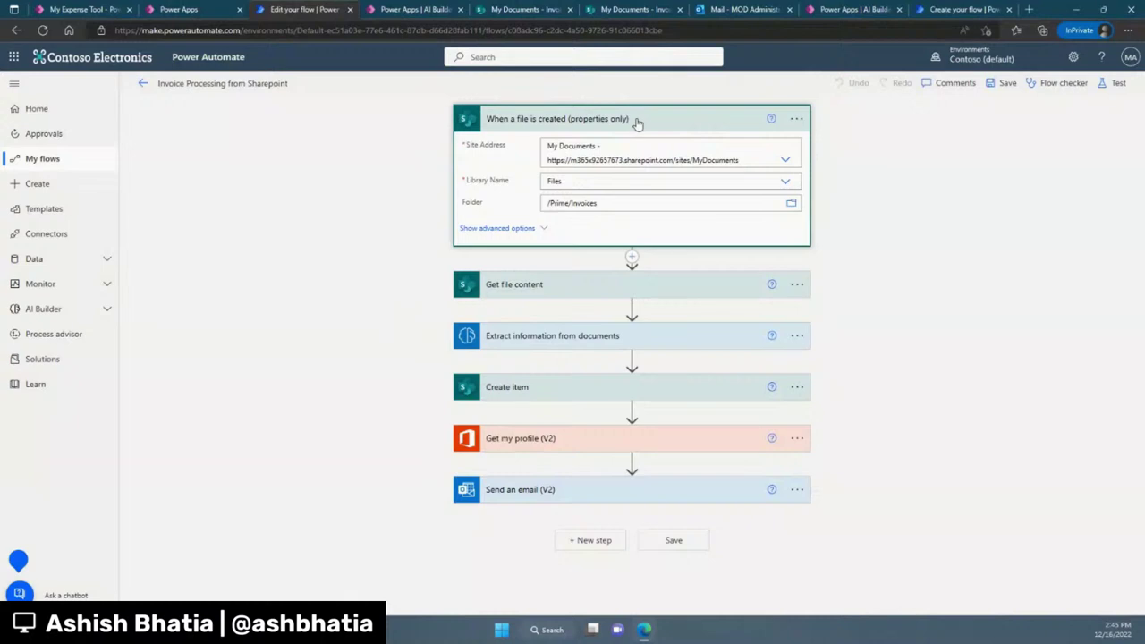
left_click(657, 296)
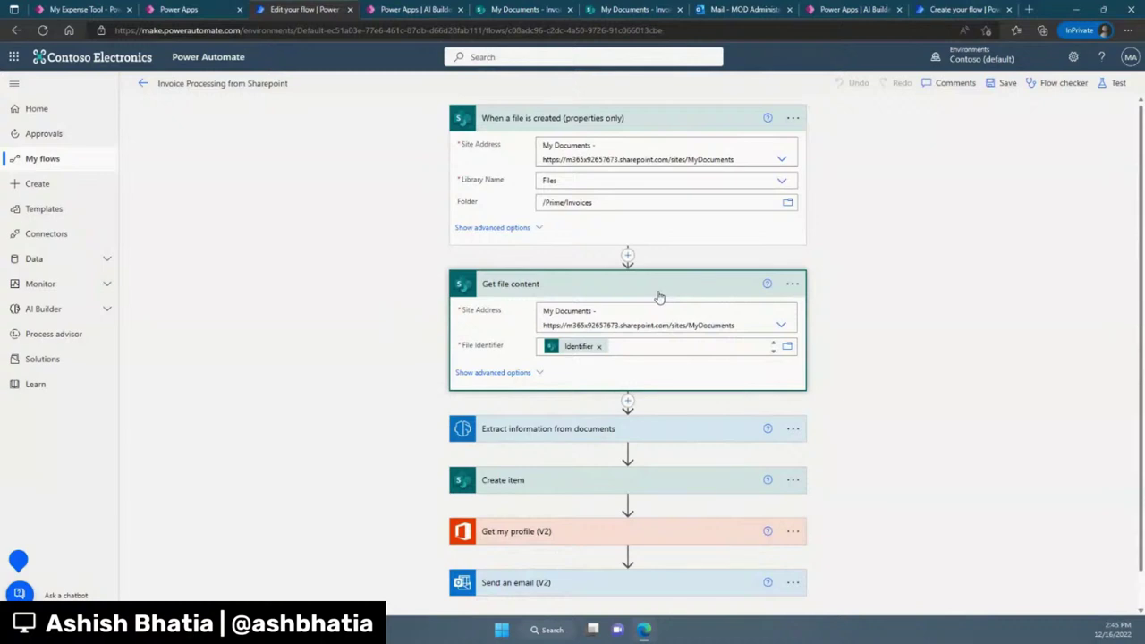
- Examine the model and form inputs of Extract information from documents and the column mappings of the Create item action
left_click(680, 430)
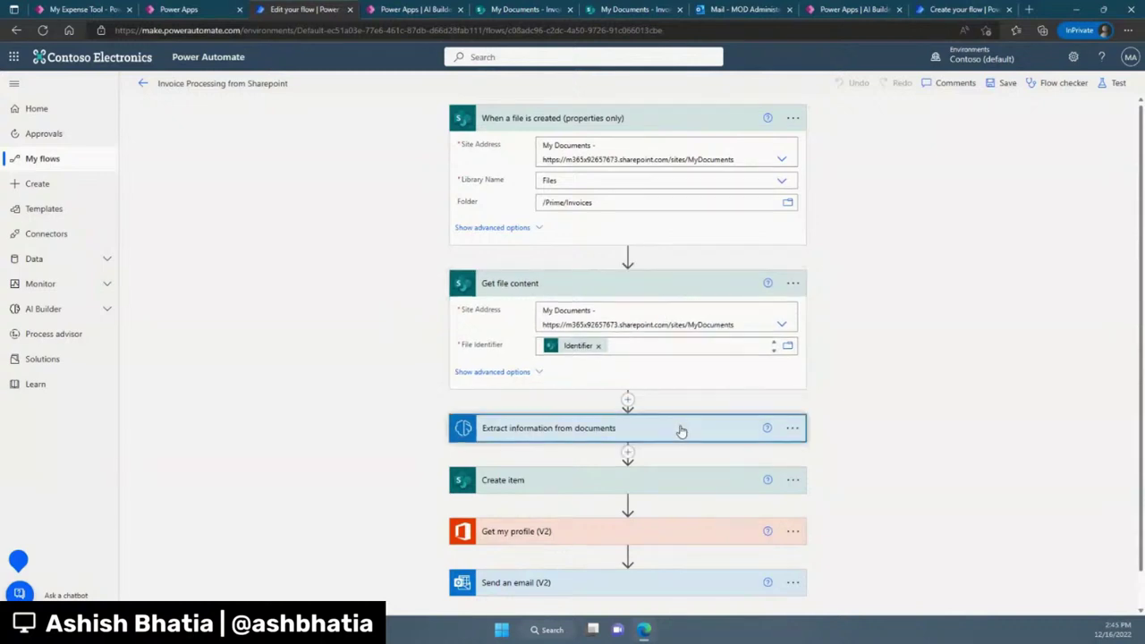
scroll(645, 358, "down", 3)
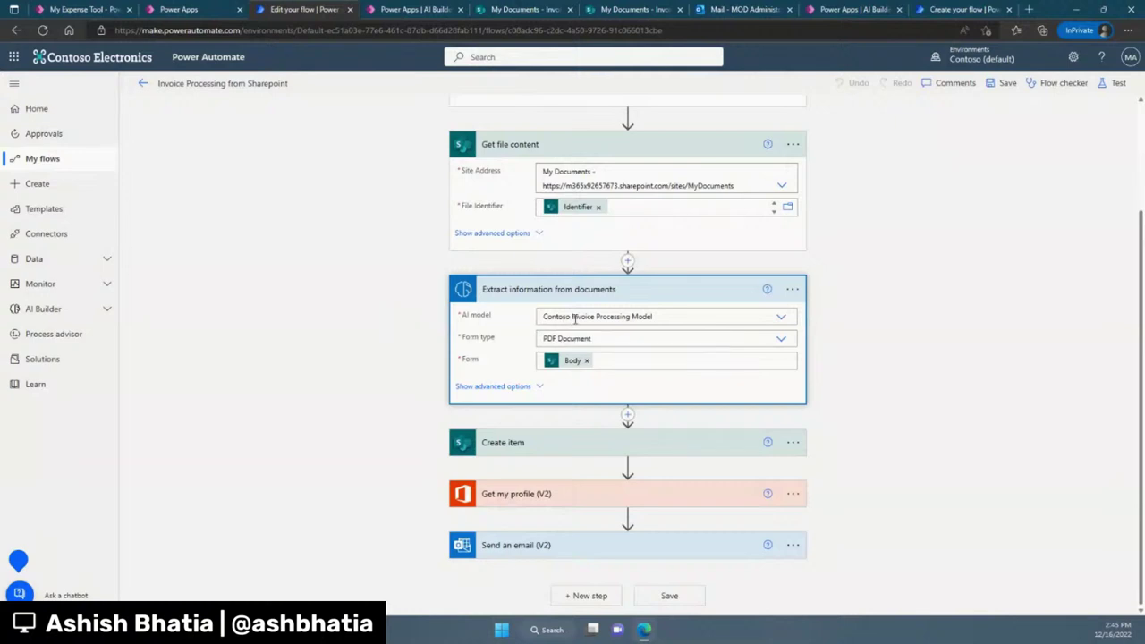
left_click(656, 453)
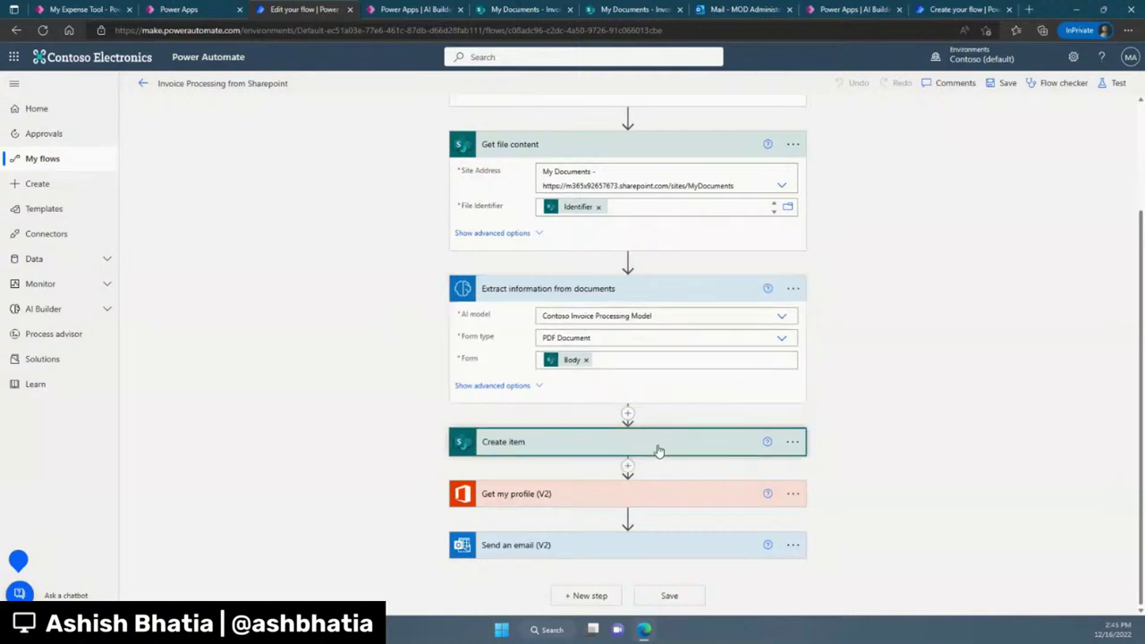
scroll(818, 435, "down", 3)
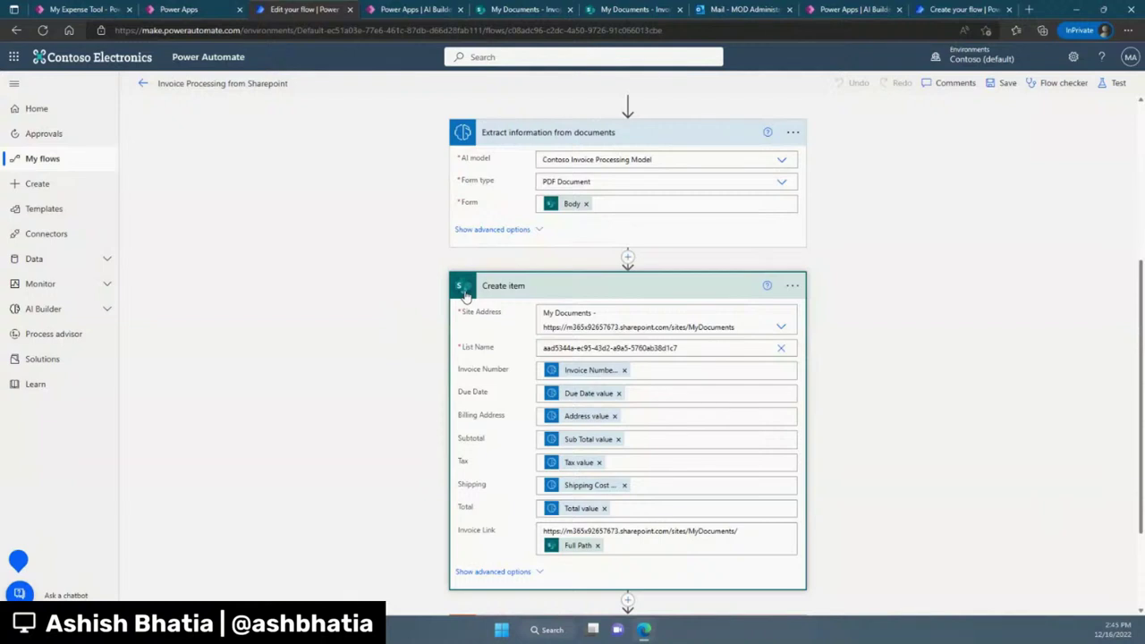
scroll(459, 321, "down", 3)
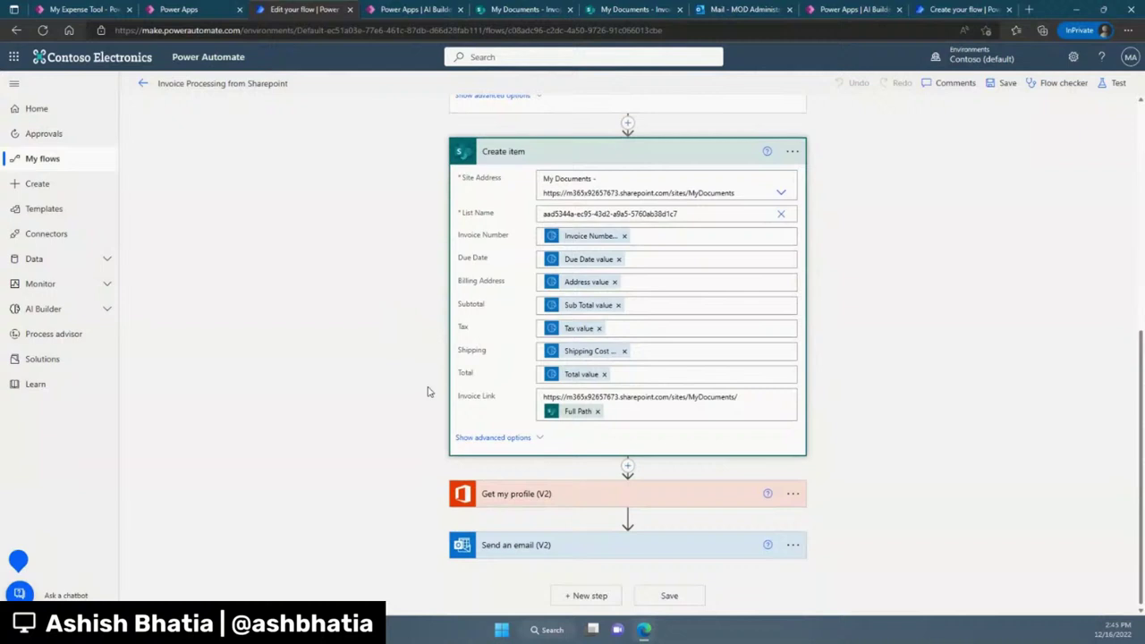
- Expand the Get my profile (V2) and Send an email (V2) actions to review how the notification e-mail is configured
left_click(506, 498)
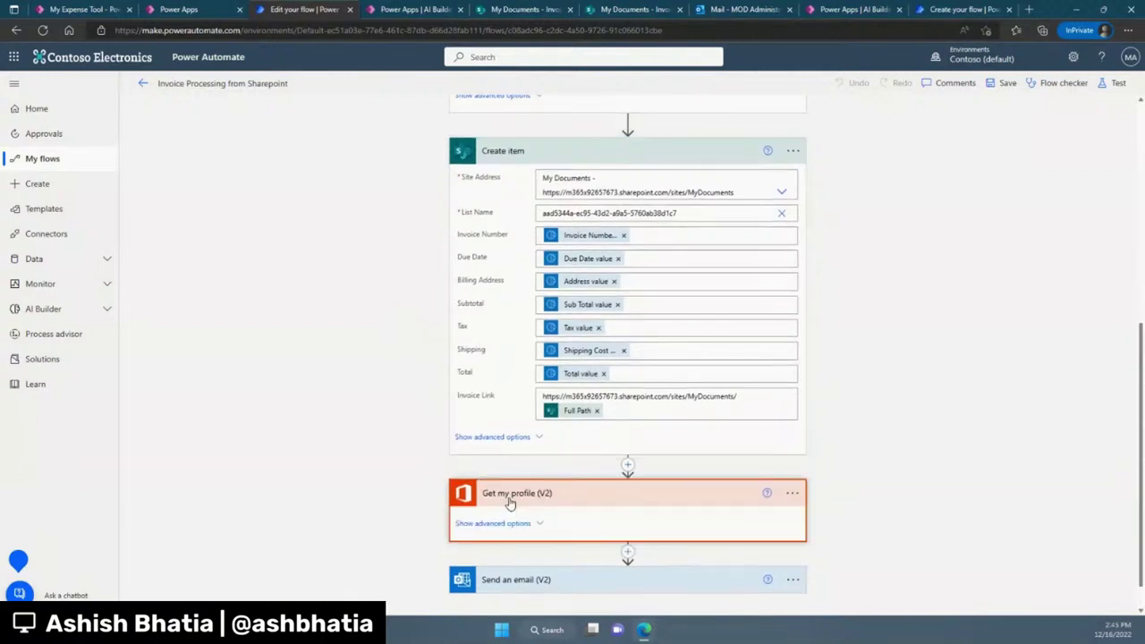
left_click(539, 591)
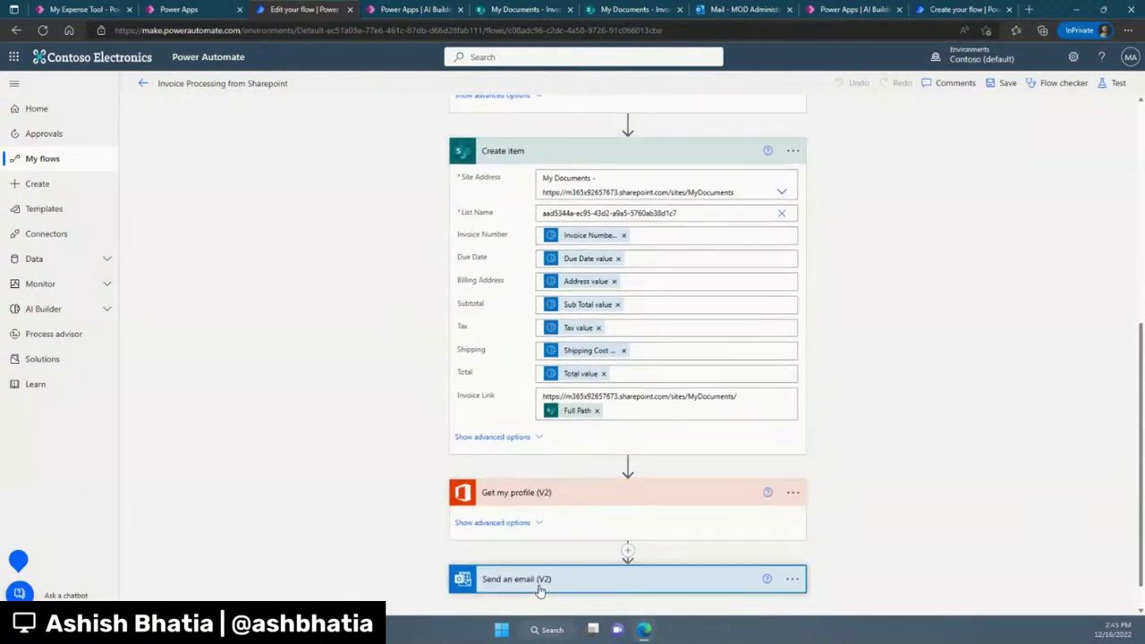
scroll(545, 581, "down", 5)
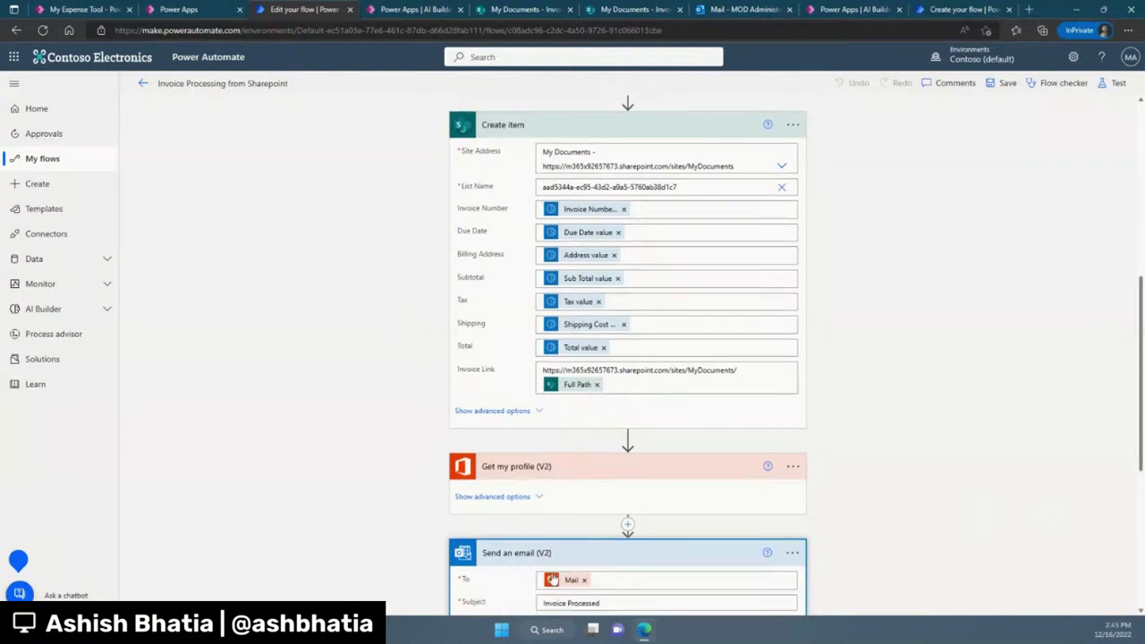